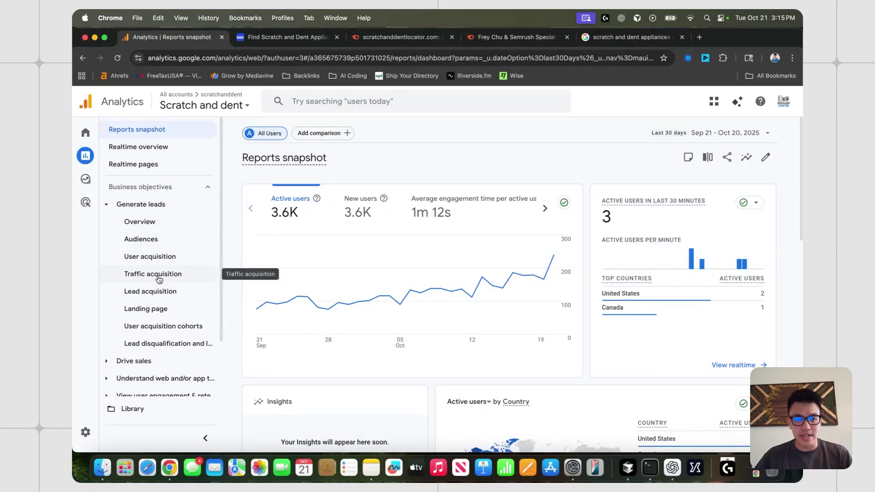
- Open the Traffic acquisition report with Session source / medium as the primary dimension
left_click(158, 279)
scroll(366, 229, "down", 5)
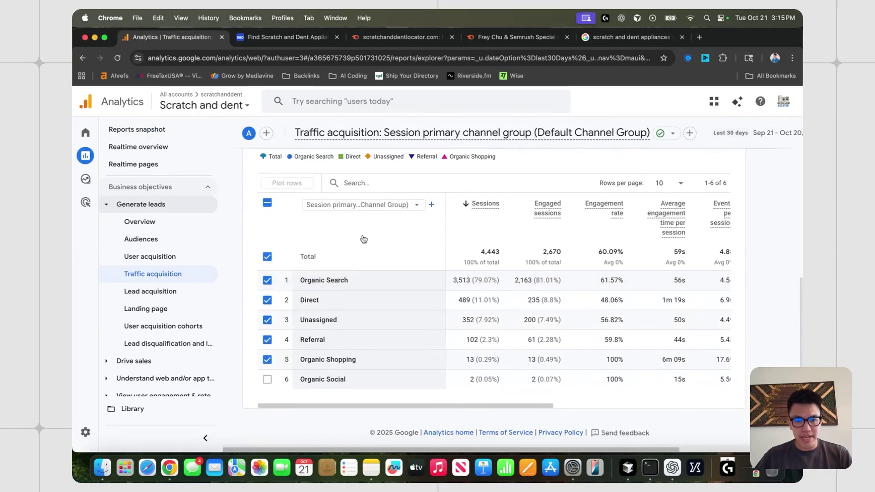
left_click(361, 205)
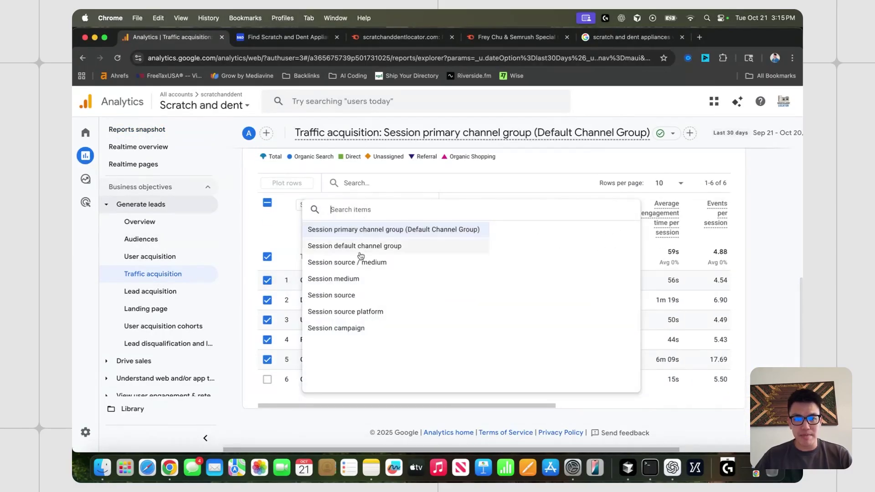
left_click(351, 264)
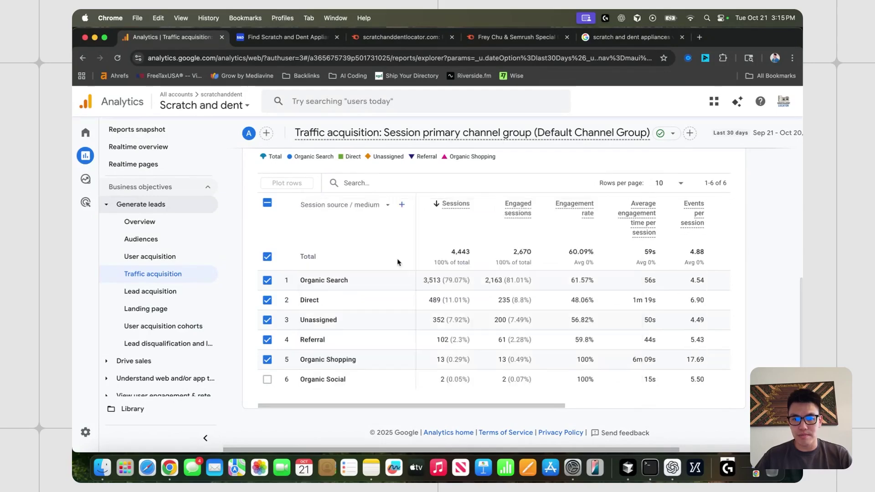
- Add Landing page + query string as the secondary dimension of the table
left_click(409, 205)
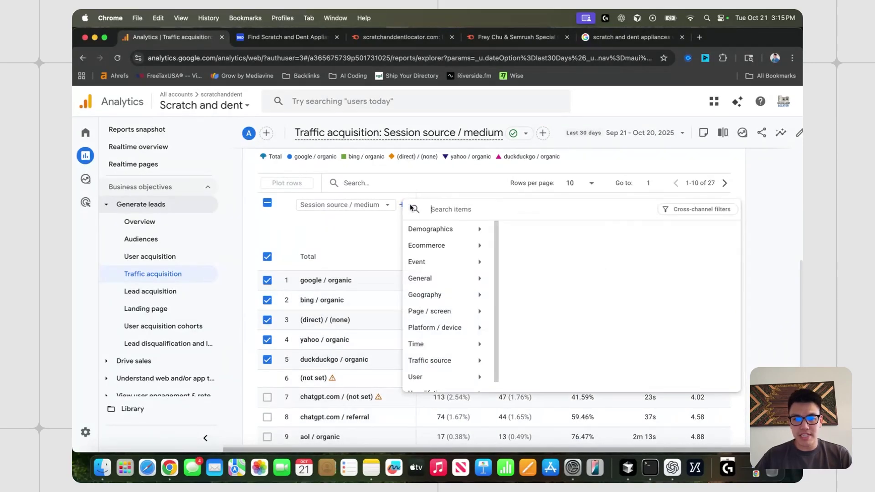
left_click(444, 314)
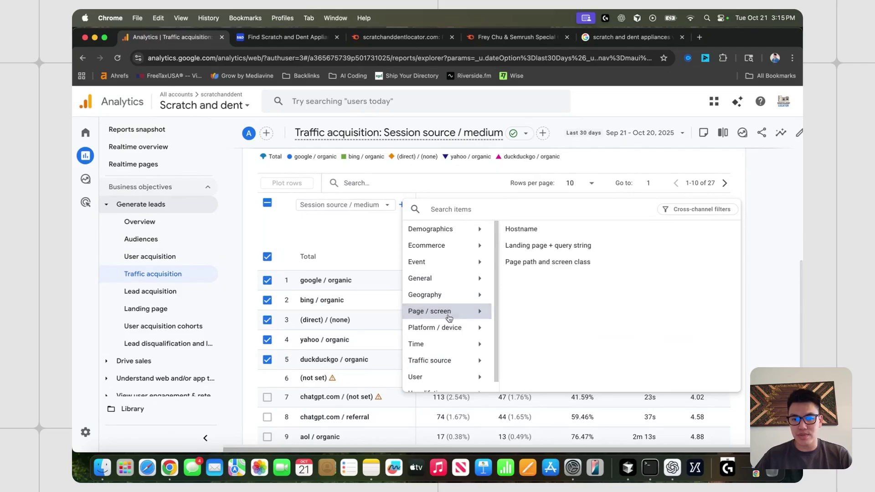
left_click(591, 247)
scroll(406, 253, "up", 1)
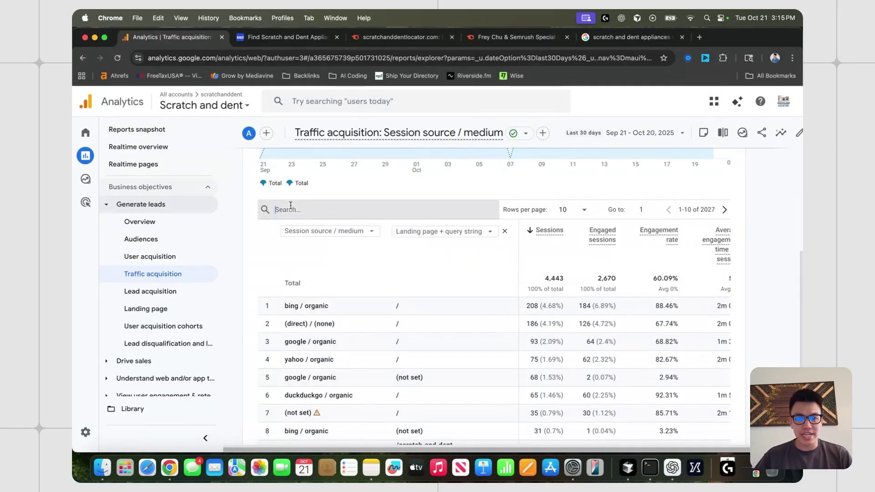
left_click(329, 205)
- Filter the table by 'chatgpt', leaving 187 sessions led by chatgpt.com / referral
type("cha")
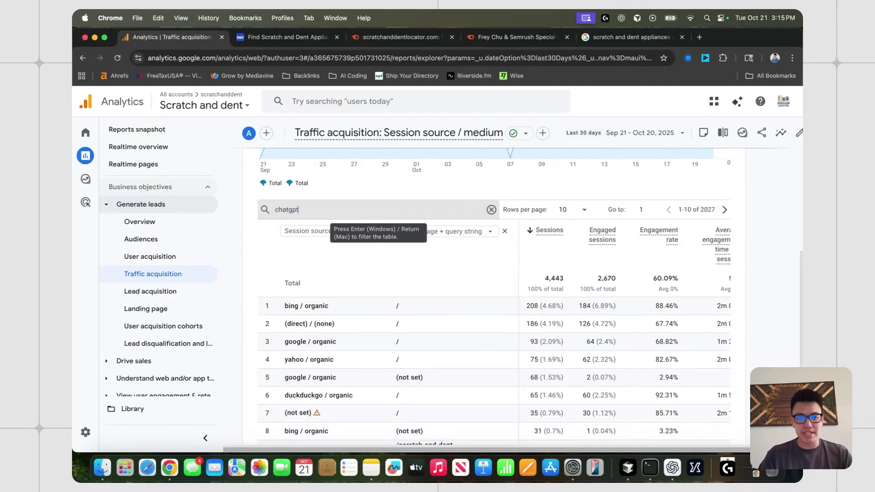
type("tgpt")
key("Return")
scroll(459, 289, "down", 1)
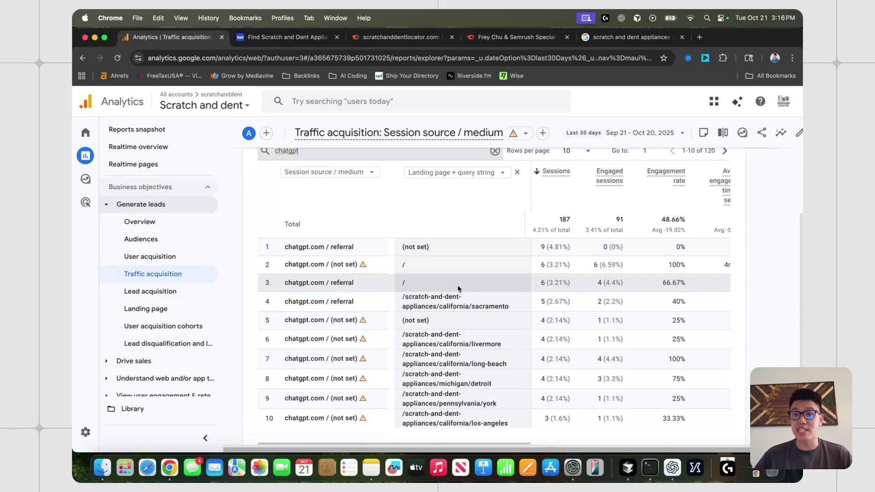
scroll(459, 289, "up", 1)
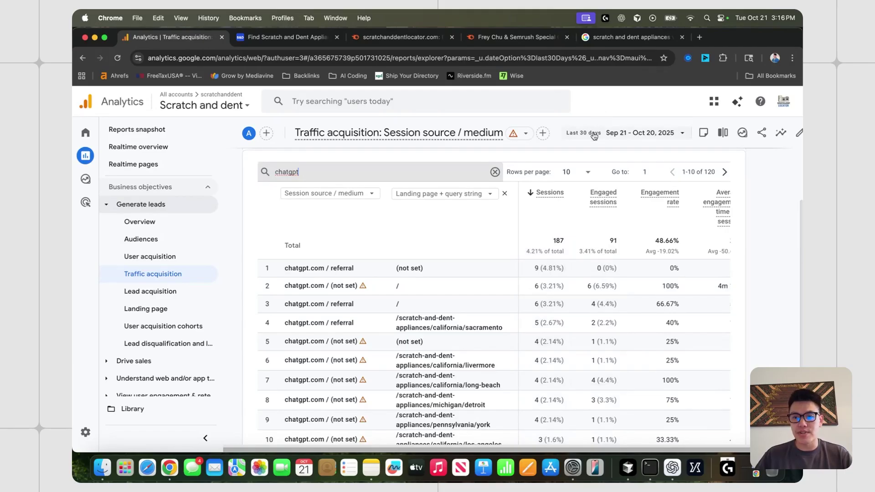
scroll(565, 251, "up", 1)
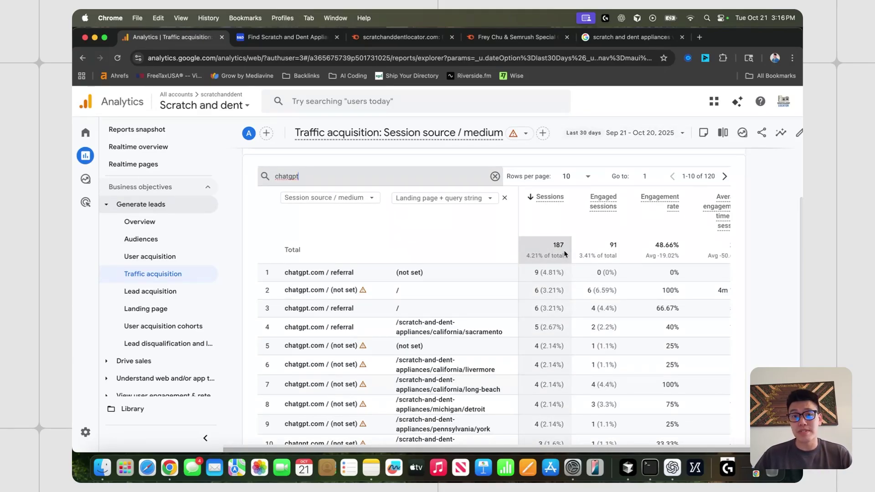
scroll(565, 252, "down", 2)
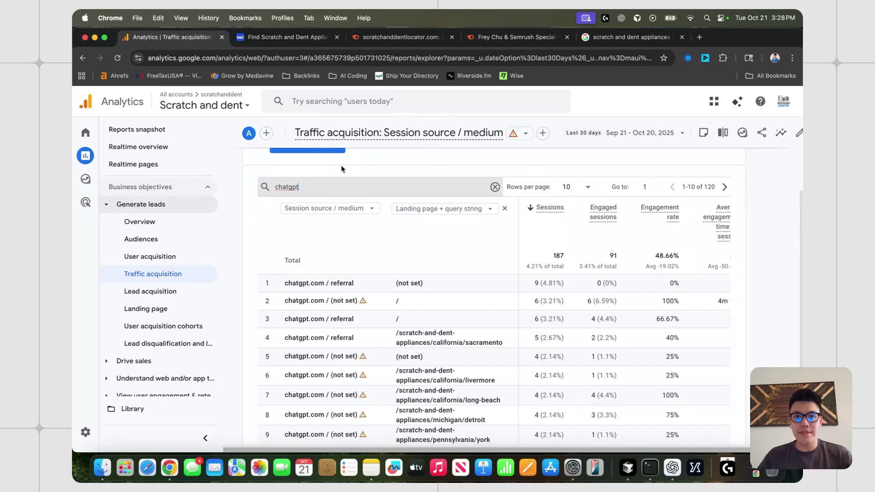
double_click(287, 188)
type("claude")
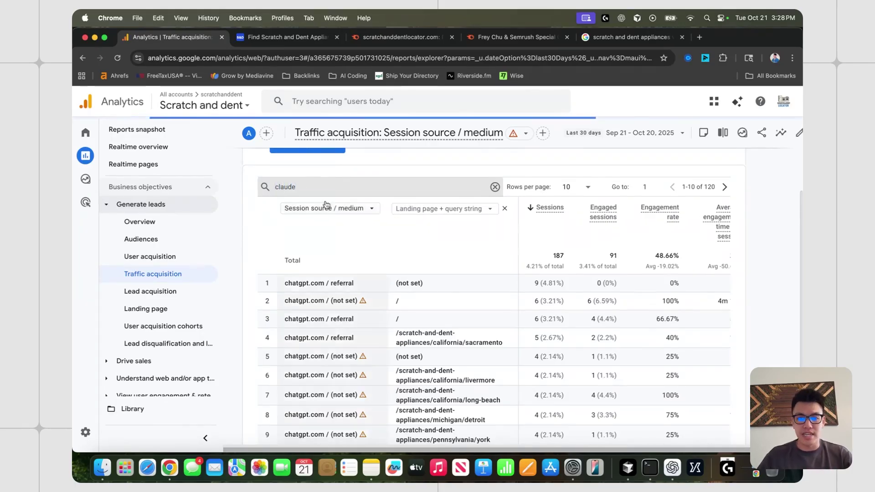
key("Return")
left_click_drag(304, 183, 264, 187)
type("perplexi")
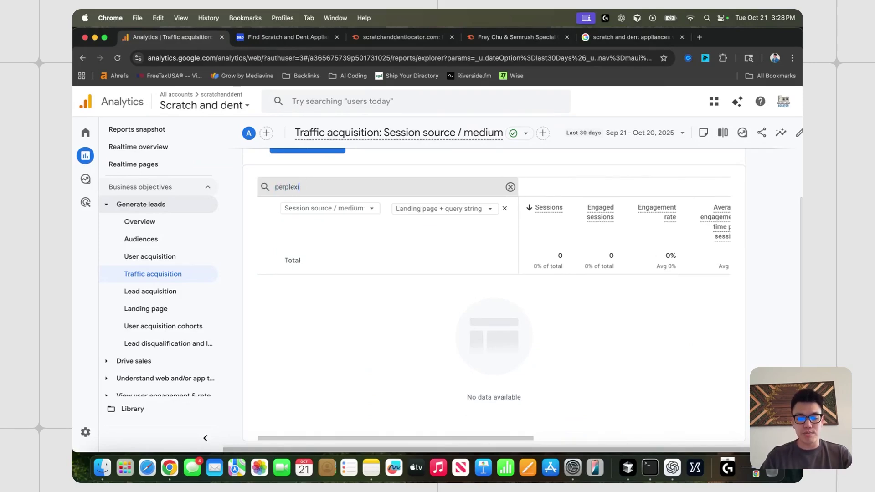
type("ty")
key("Return")
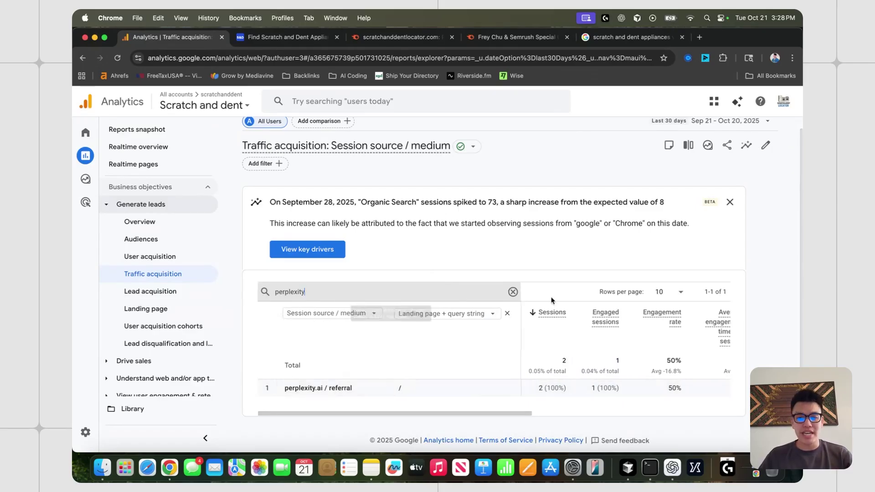
double_click(311, 289)
type("chatgpt")
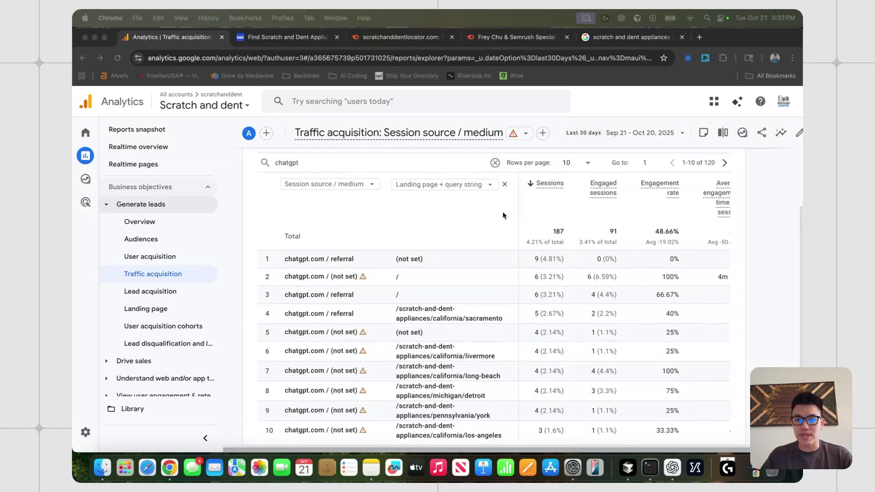
- Show 250 rows per page and scroll through all 120 chatgpt.com rows
scroll(504, 213, "up", 1)
left_click(587, 181)
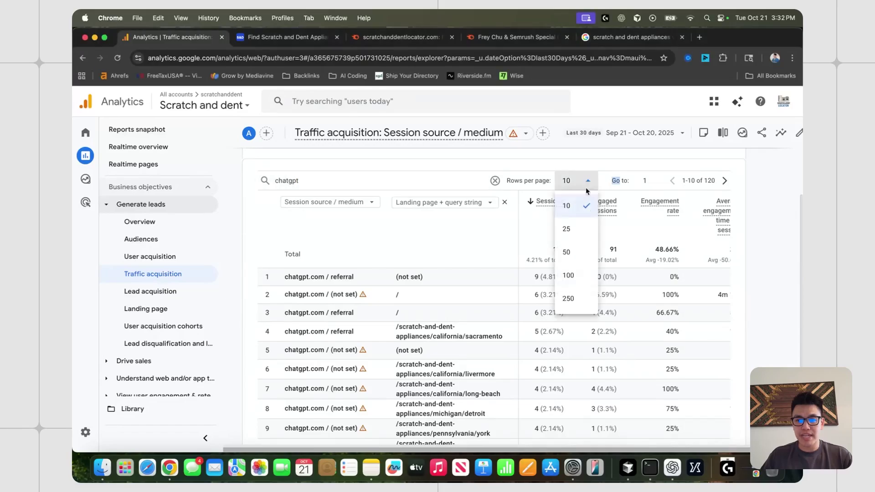
left_click(570, 299)
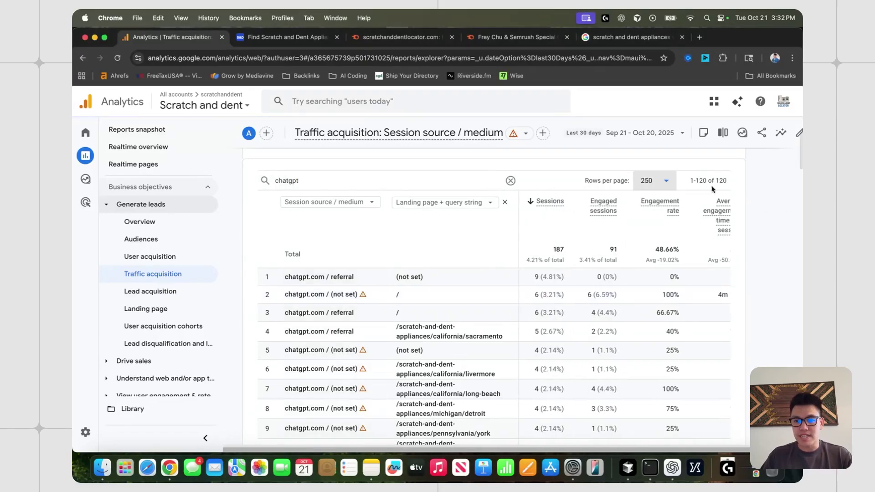
scroll(373, 325, "down", 10)
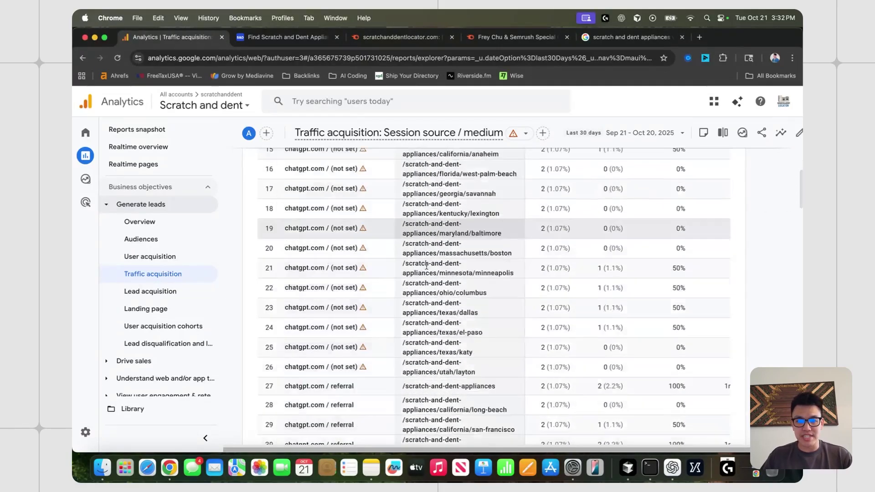
scroll(426, 268, "down", 20)
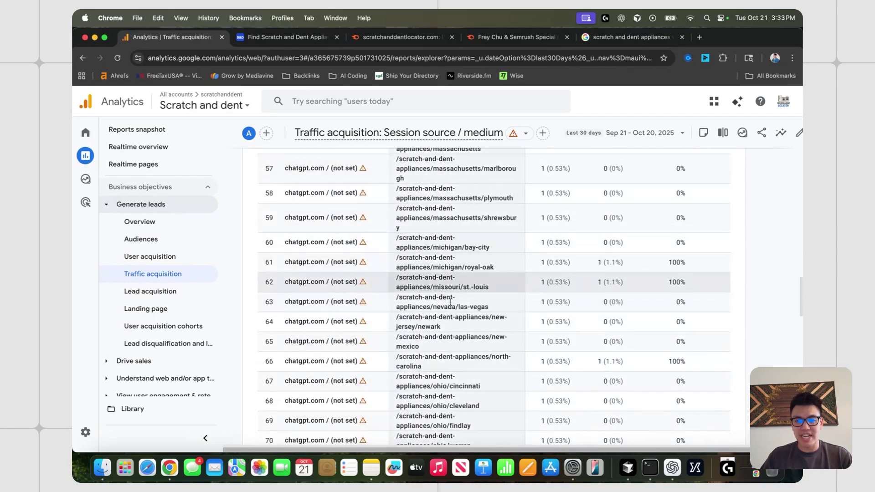
scroll(456, 304, "up", 20)
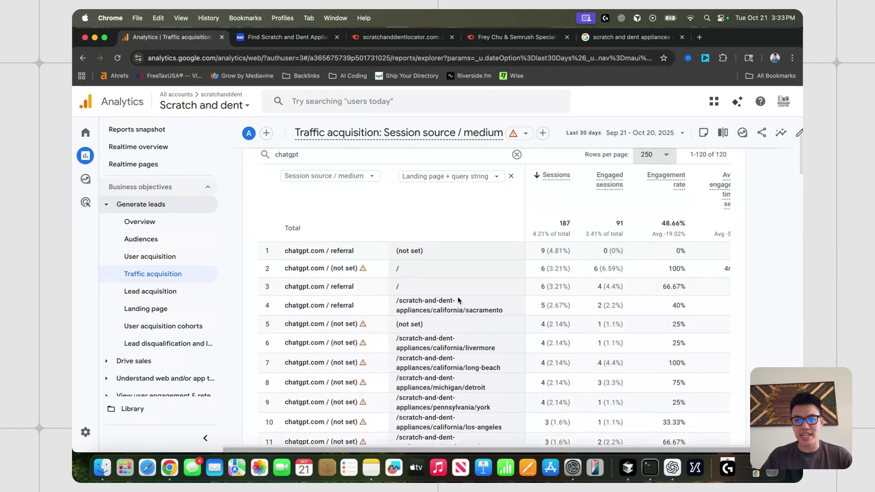
scroll(493, 296, "down", 1)
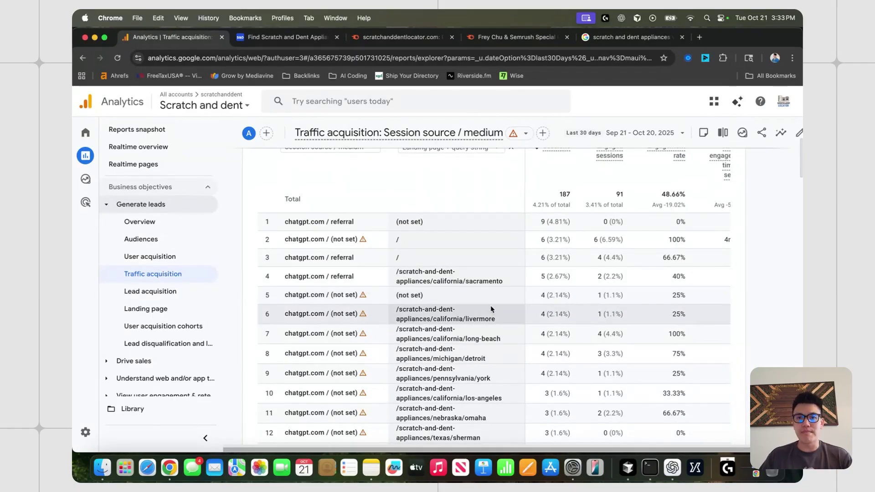
scroll(523, 273, "up", 1)
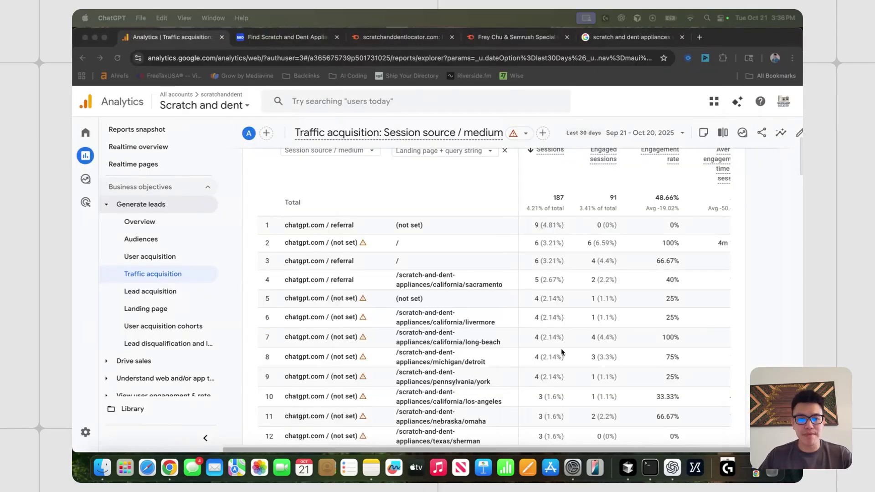
- Review the sources cited for the ChatGPT scratch-and-dent answer, then dismiss them
scroll(562, 352, "down", 1)
left_click(450, 300)
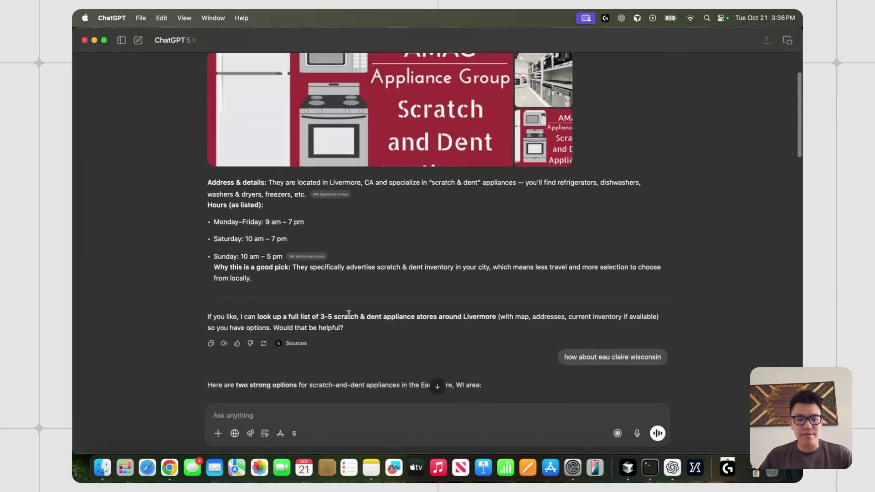
left_click(294, 340)
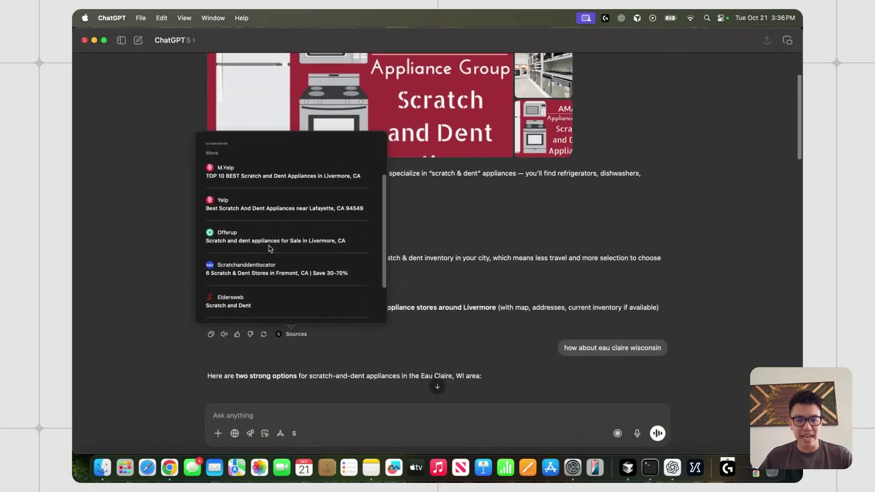
left_click(407, 196)
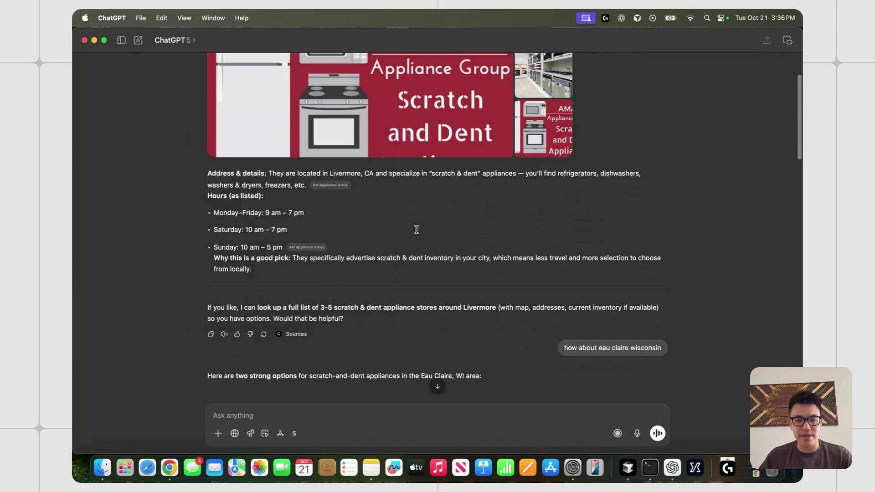
scroll(407, 196, "up", 3)
scroll(647, 159, "down", 10)
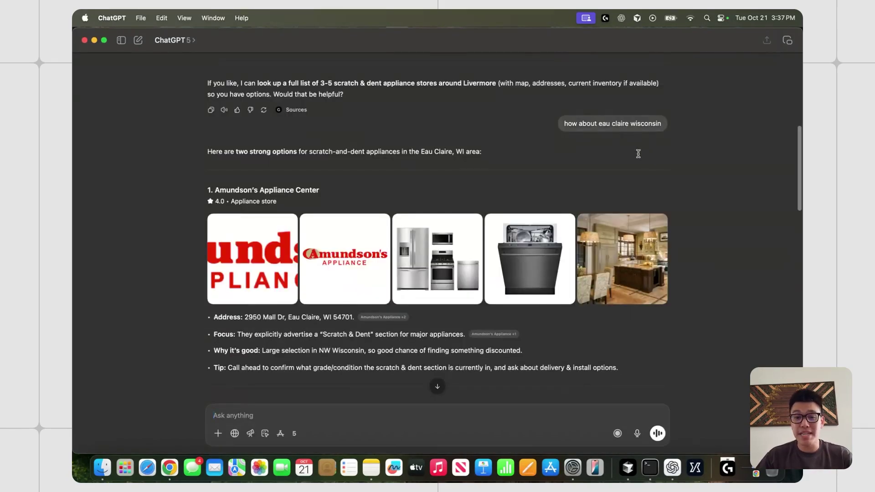
- Highlight 'eau claire wisconsin' and compare it against the Google Analytics report
left_click_drag(599, 123, 667, 123)
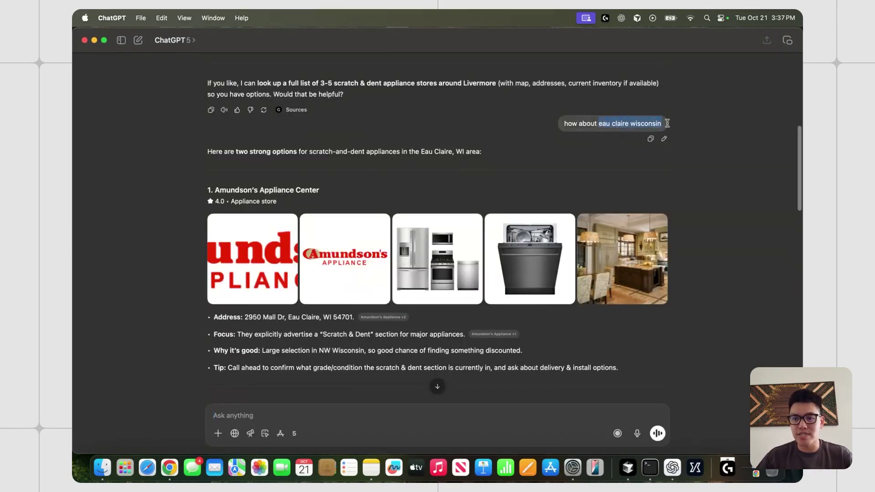
key("ctrl+Right")
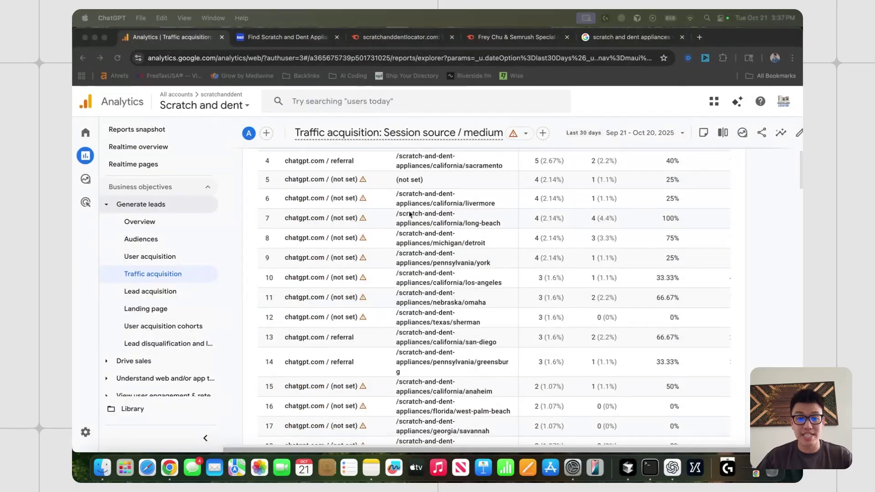
scroll(382, 239, "up", 5)
scroll(365, 242, "down", 10)
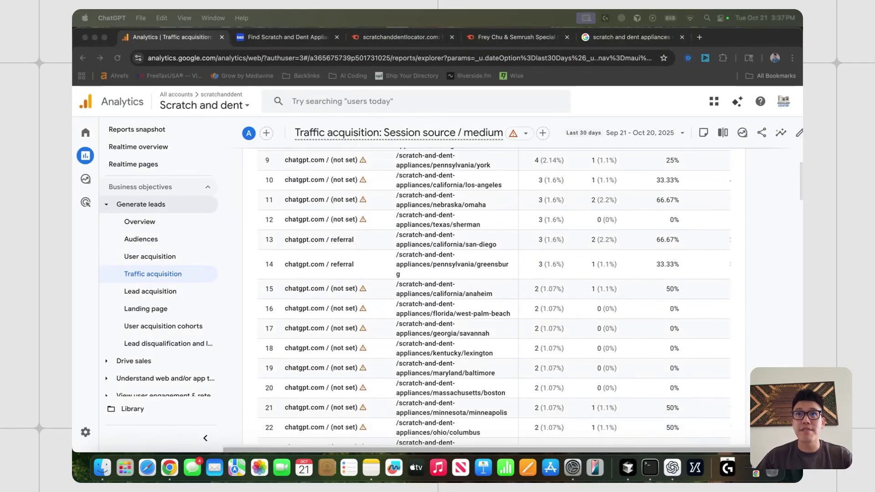
key("ctrl+Left")
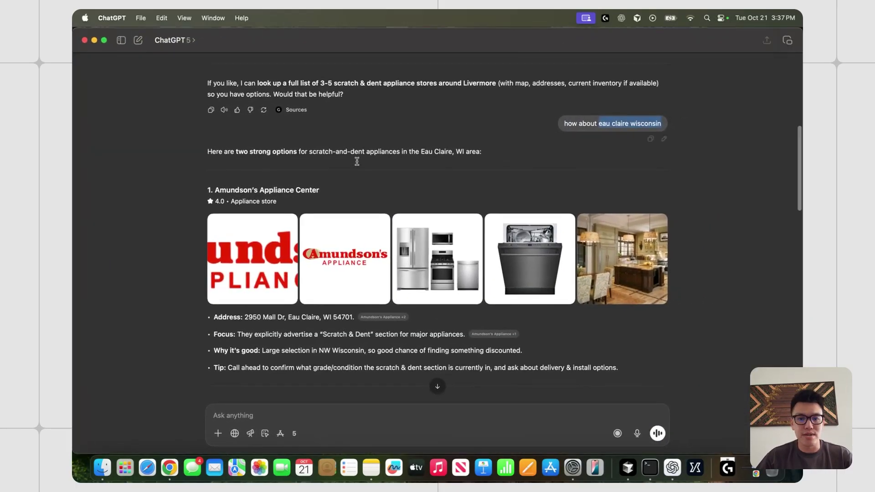
- Scroll down to the Vineland, New Jersey answer recommending Appliances Plus Audio Video
scroll(327, 278, "down", 5)
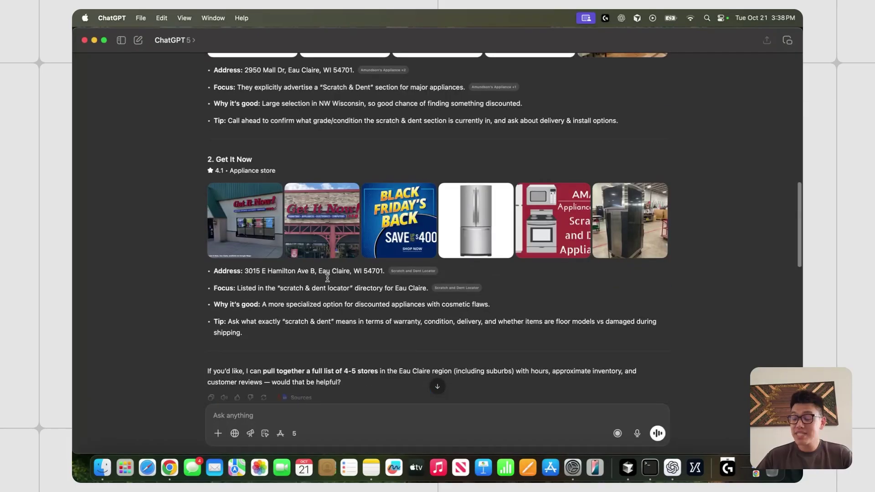
mouse_move(394, 274)
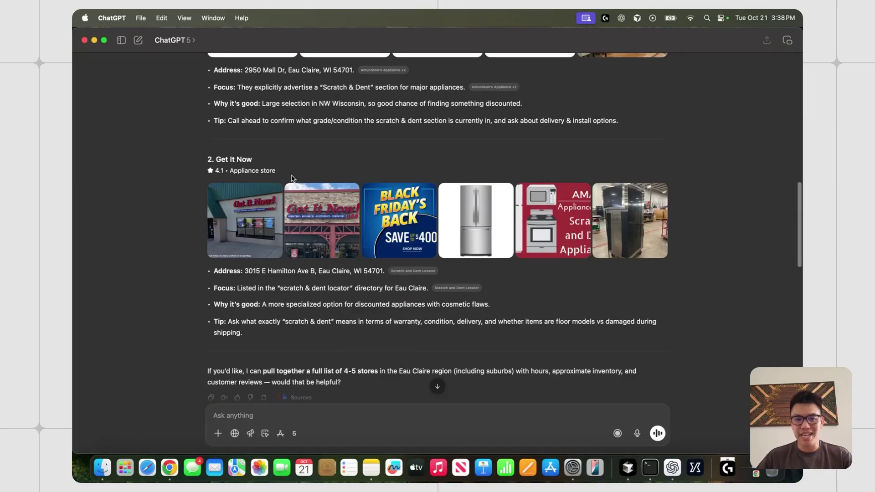
scroll(292, 178, "up", 6)
scroll(383, 182, "down", 5)
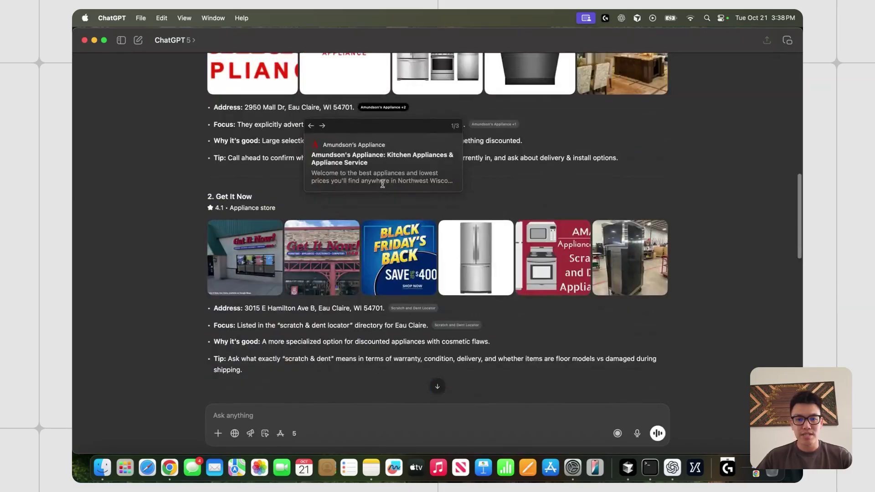
key("ctrl+Right")
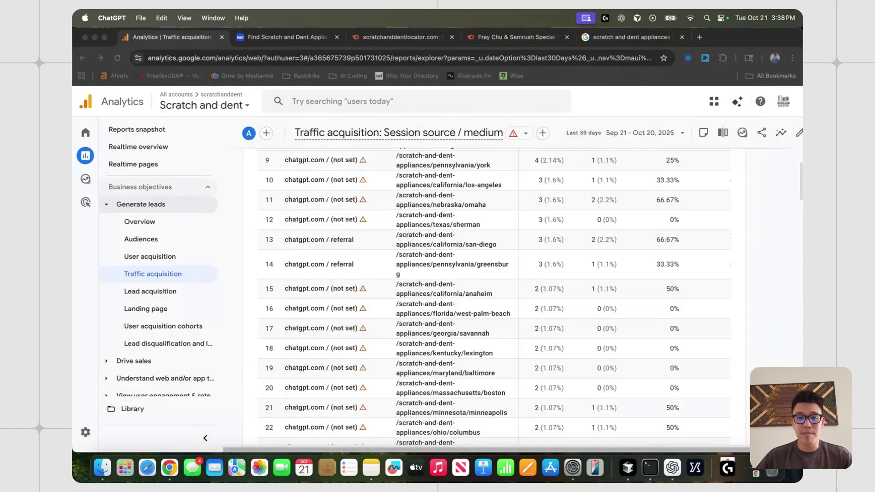
key("ctrl+Left")
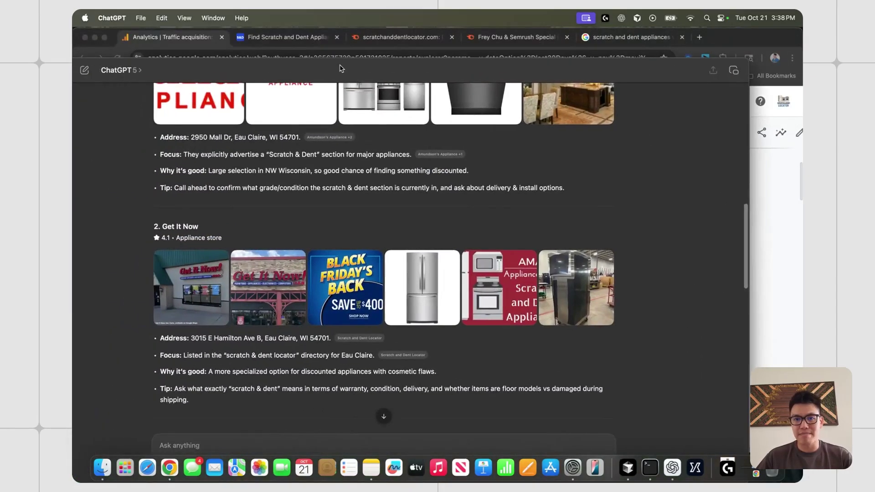
scroll(656, 175, "down", 7)
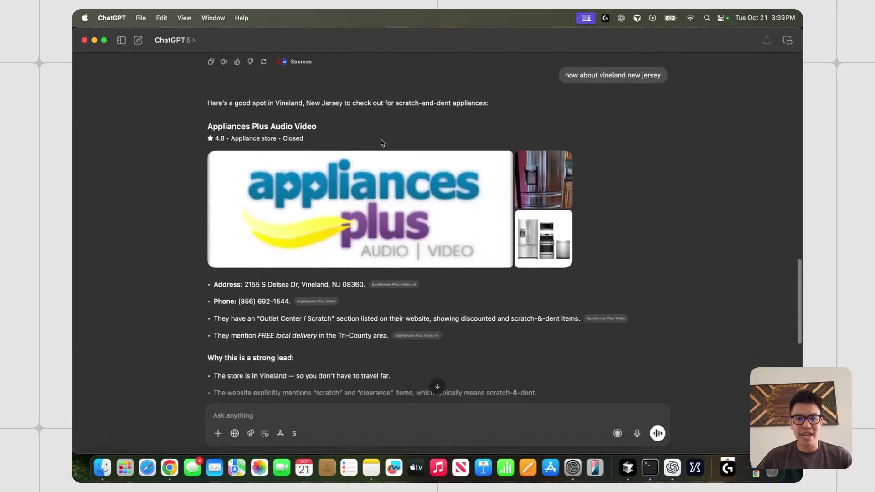
scroll(381, 142, "down", 3)
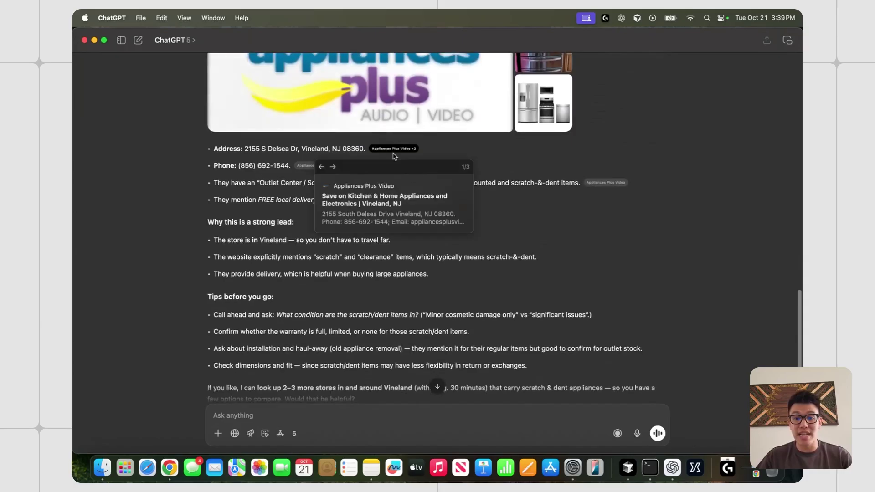
mouse_move(606, 189)
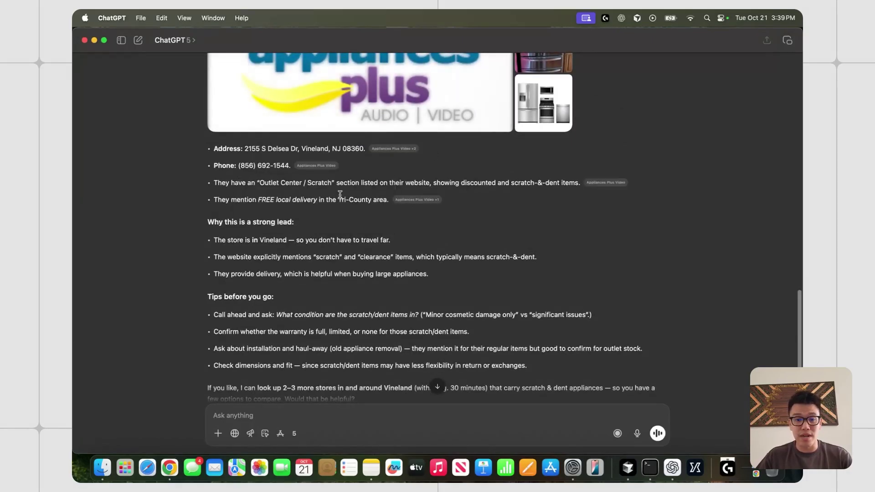
scroll(365, 319, "down", 2)
left_click(296, 381)
scroll(273, 297, "down", 1)
scroll(655, 259, "up", 3)
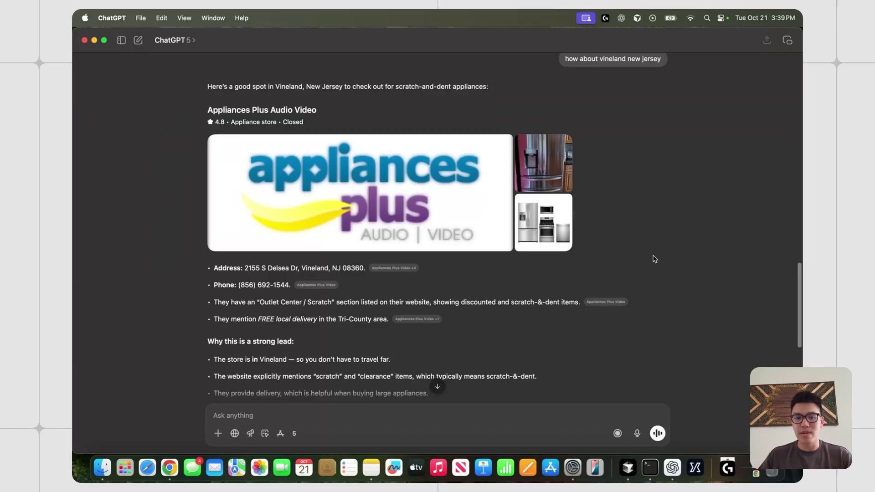
scroll(455, 227, "down", 4)
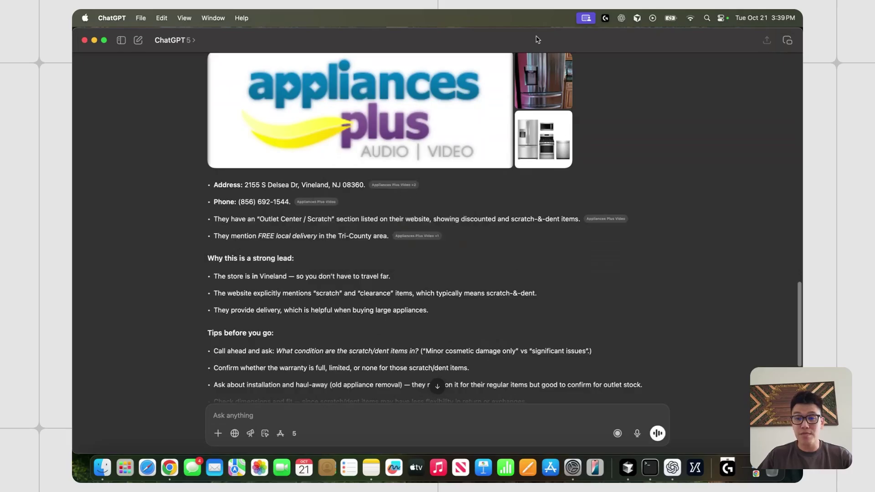
- Check the Google results for 'scratch and dent appliances vineland nj', then return to ChatGPT
key("super+Tab")
left_click(628, 37)
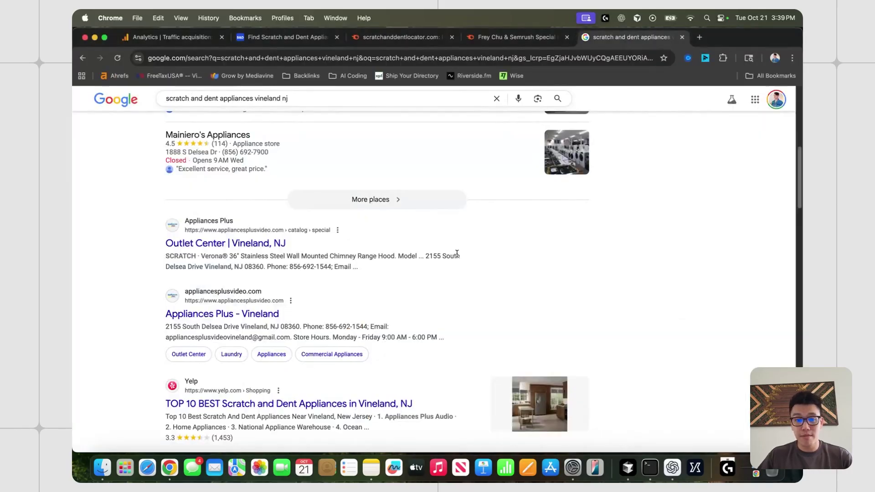
scroll(457, 254, "up", 8)
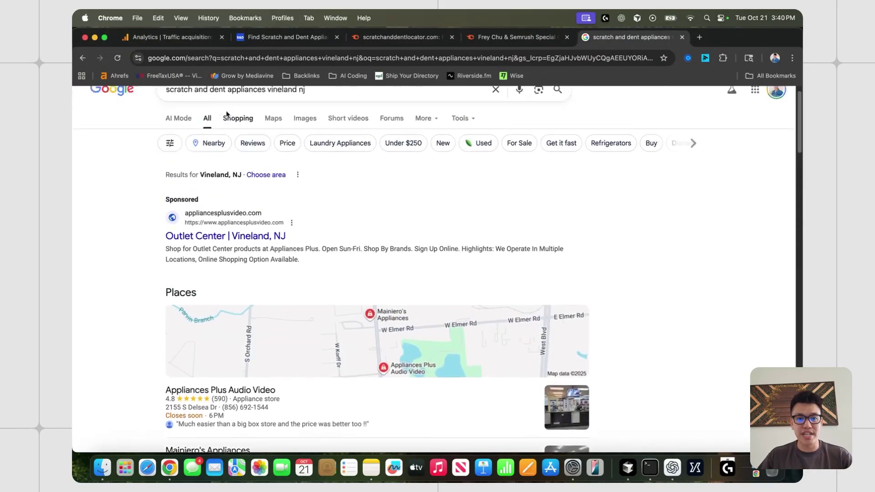
left_click_drag(308, 119, 164, 133)
scroll(117, 274, "down", 7)
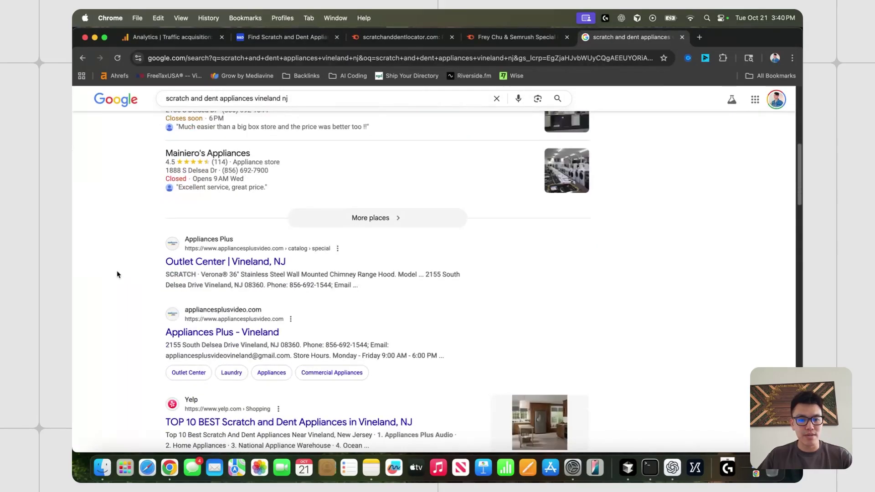
scroll(117, 274, "down", 2)
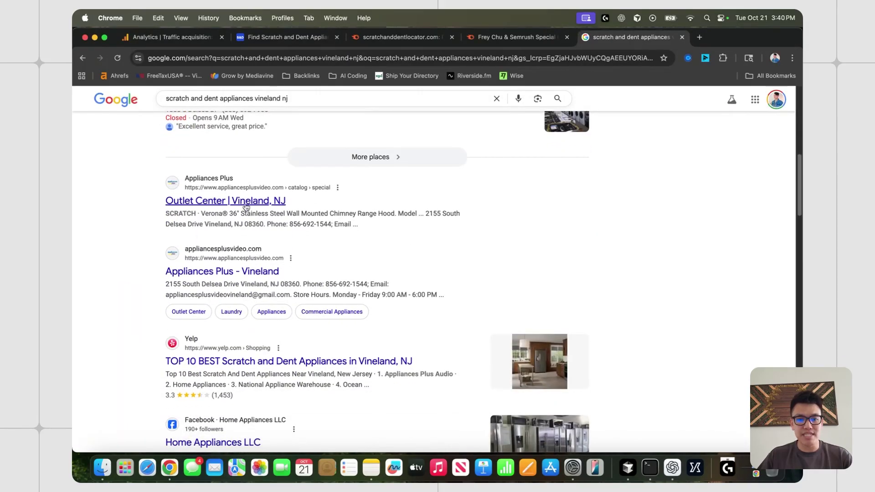
key("super+Tab")
- Highlight the Appliances Plus address and phone lines, then return to the Google results
mouse_move(387, 201)
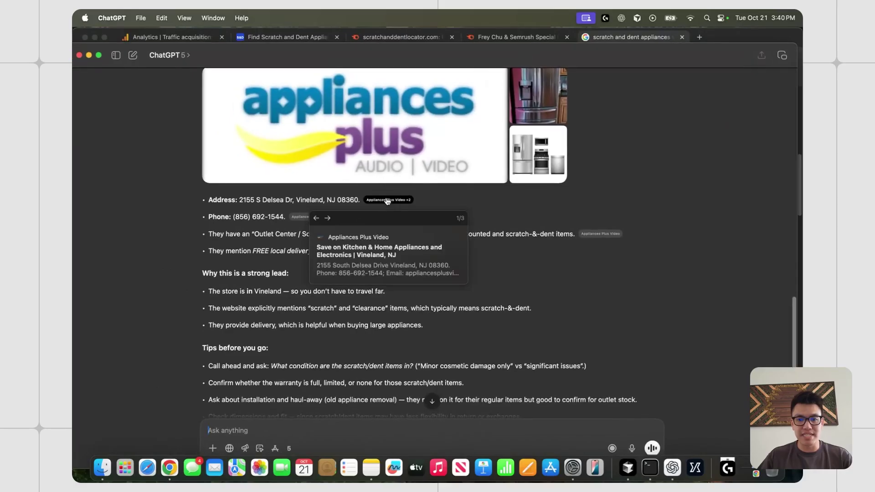
left_click_drag(222, 199, 334, 217)
scroll(279, 192, "up", 3)
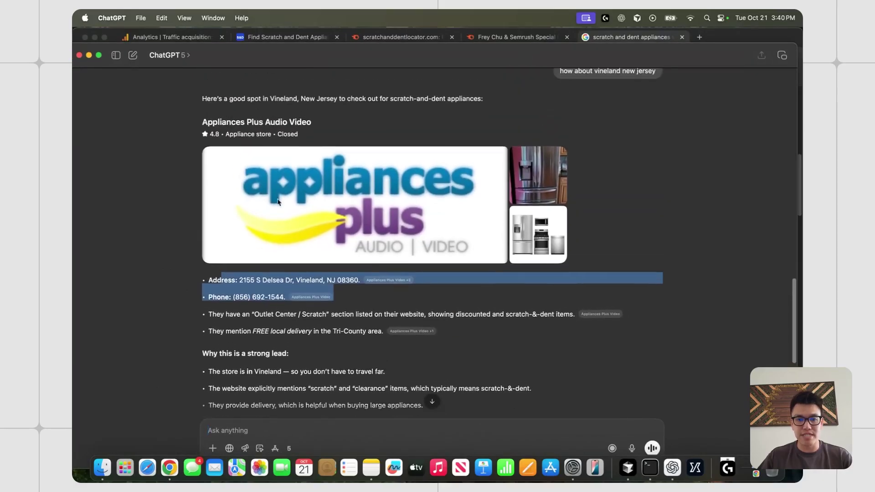
key("super+Tab")
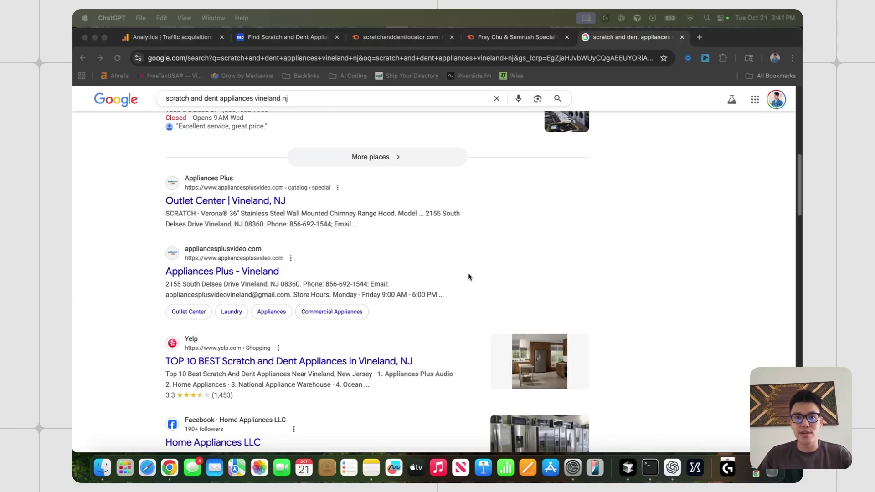
scroll(410, 247, "down", 2)
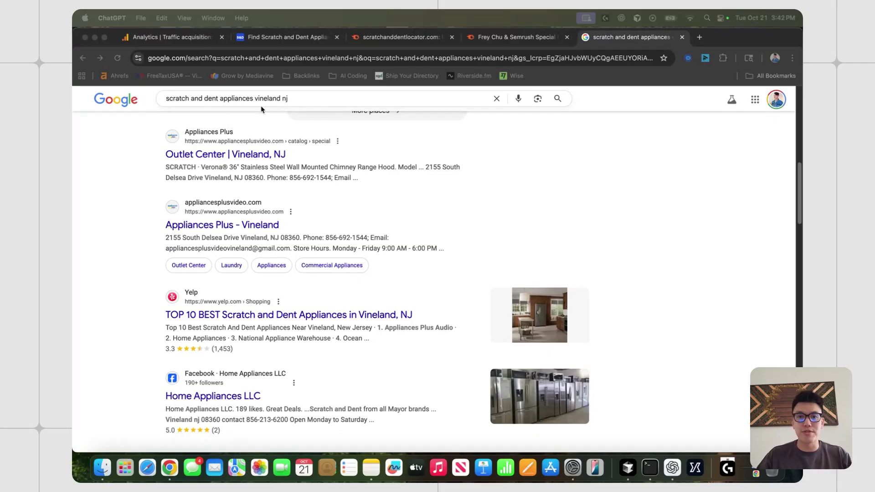
scroll(349, 260, "down", 1)
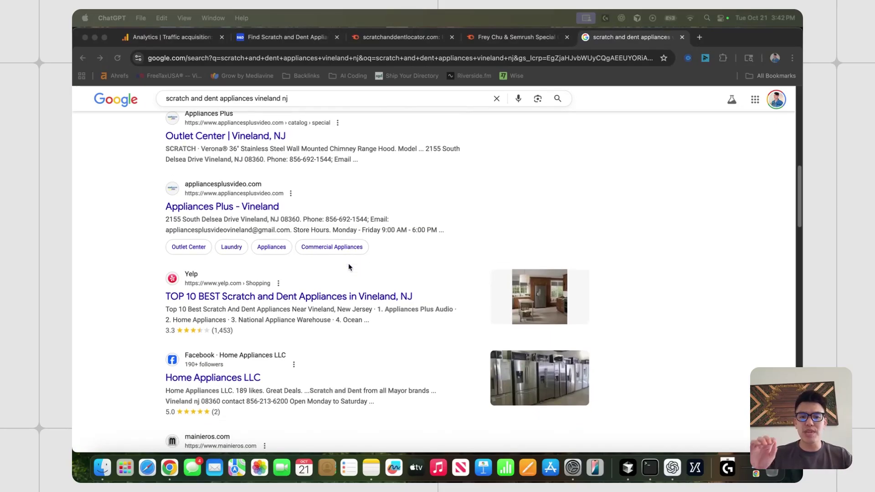
scroll(349, 267, "down", 1)
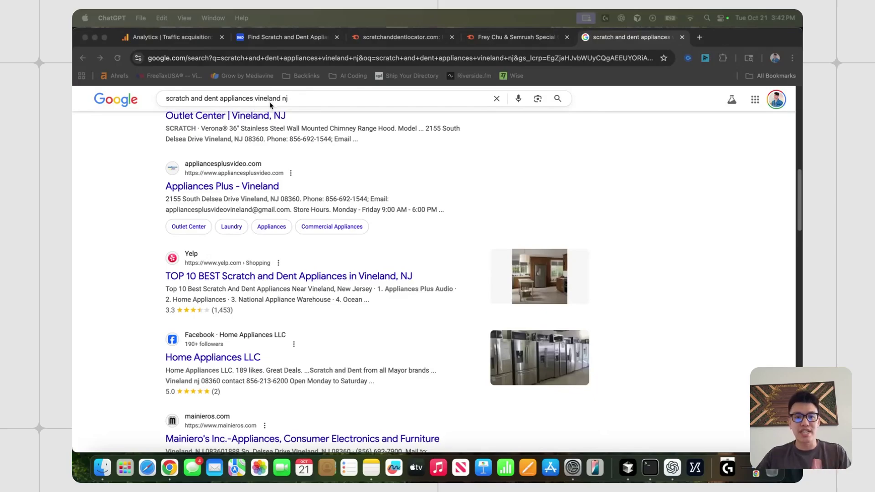
scroll(335, 183, "up", 3)
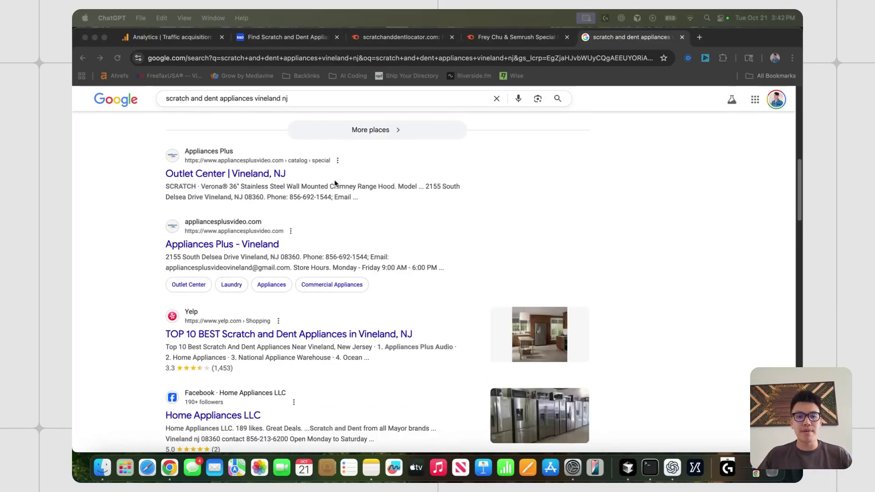
scroll(335, 183, "up", 1)
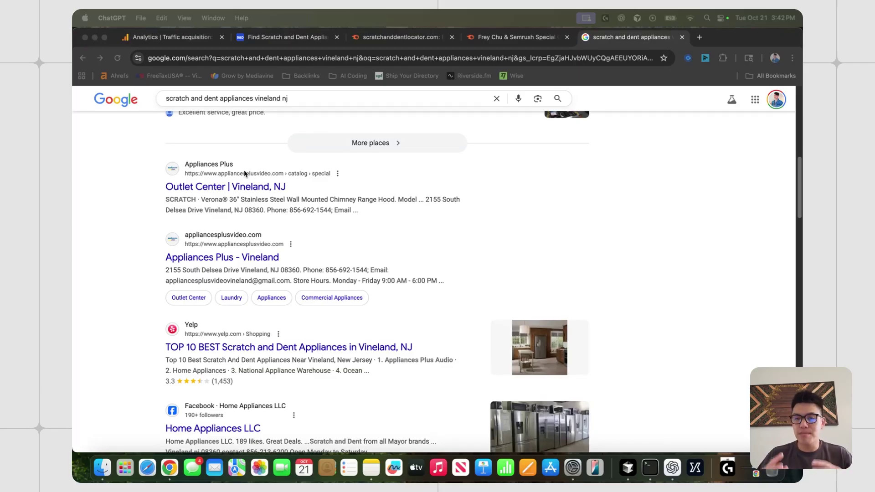
scroll(232, 182, "down", 1)
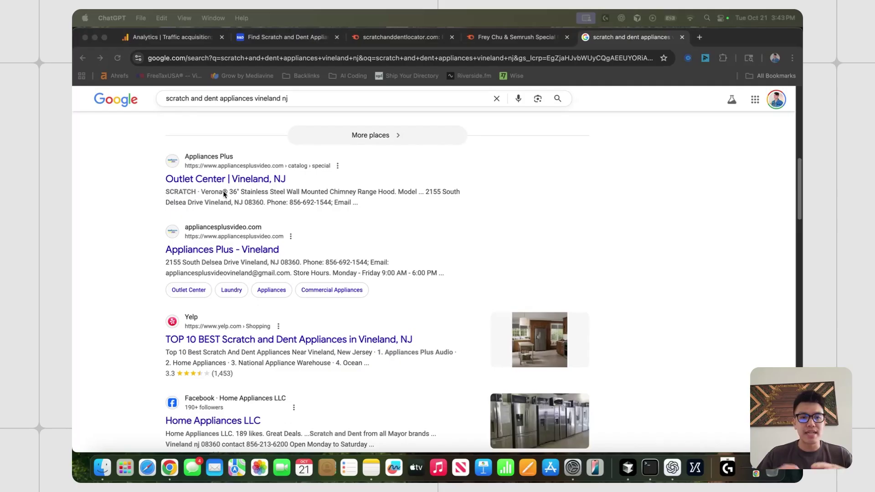
scroll(228, 228, "down", 5)
scroll(246, 269, "up", 2)
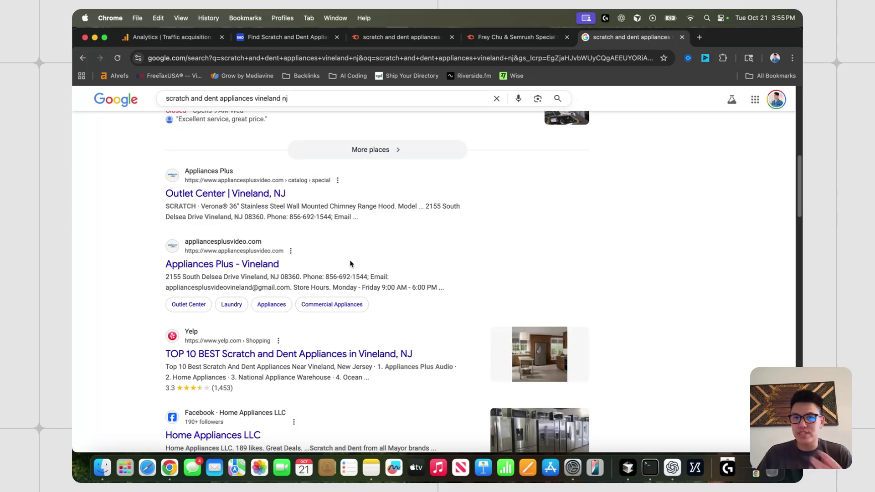
- Review the Semrush Keyword Overview for 'scratch and dent appliances'
left_click(372, 41)
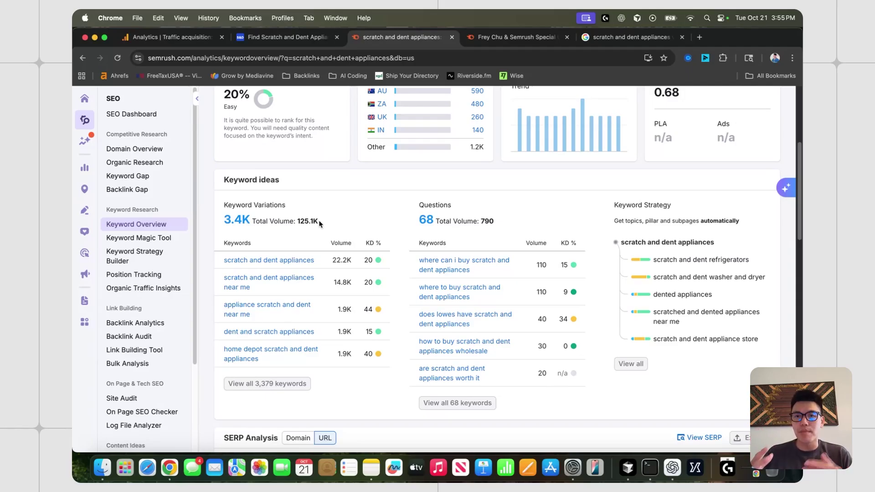
scroll(329, 228, "up", 5)
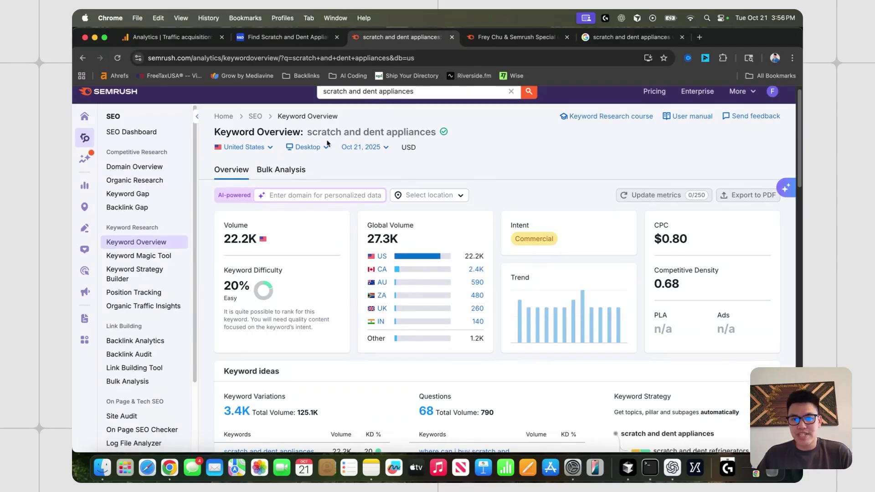
scroll(228, 265, "down", 2)
scroll(227, 265, "down", 5)
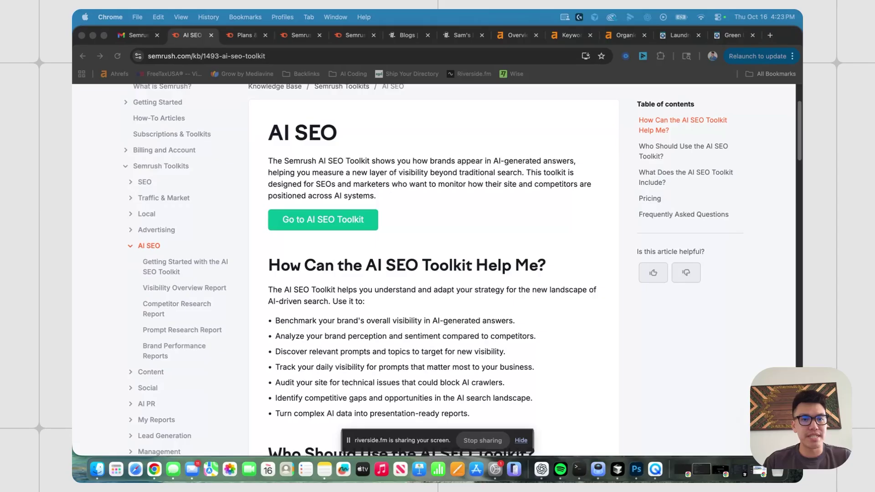
- View the AI SEO plans and pricing
left_click(250, 37)
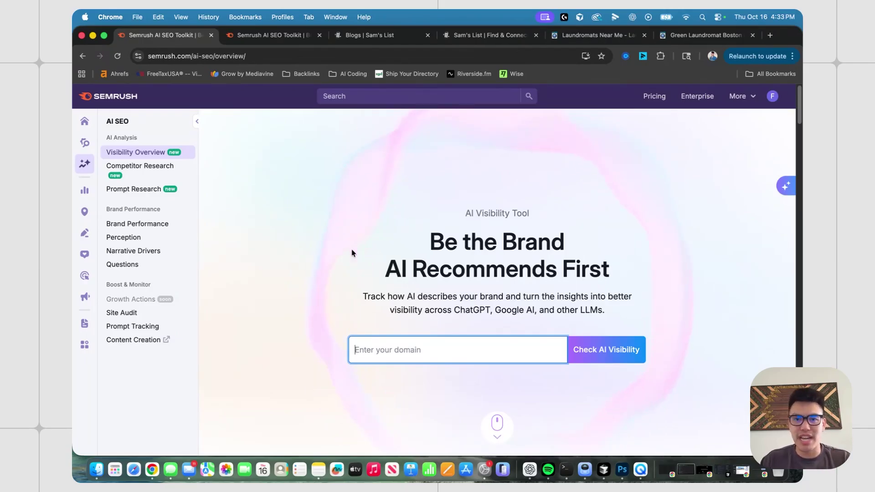
- Check samslist.co's AI visibility: Low 26/100, 1.1M audience, 38 mentions, 377 cited pages
type("https://samslist.co/")
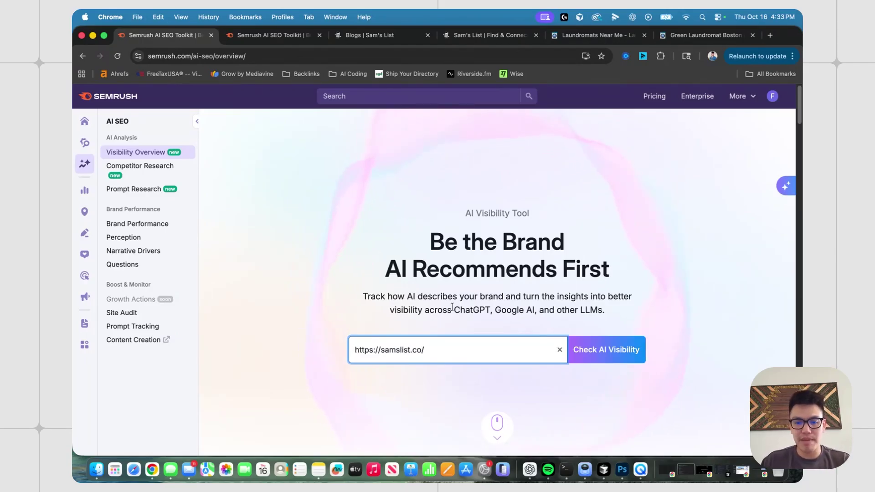
left_click(589, 348)
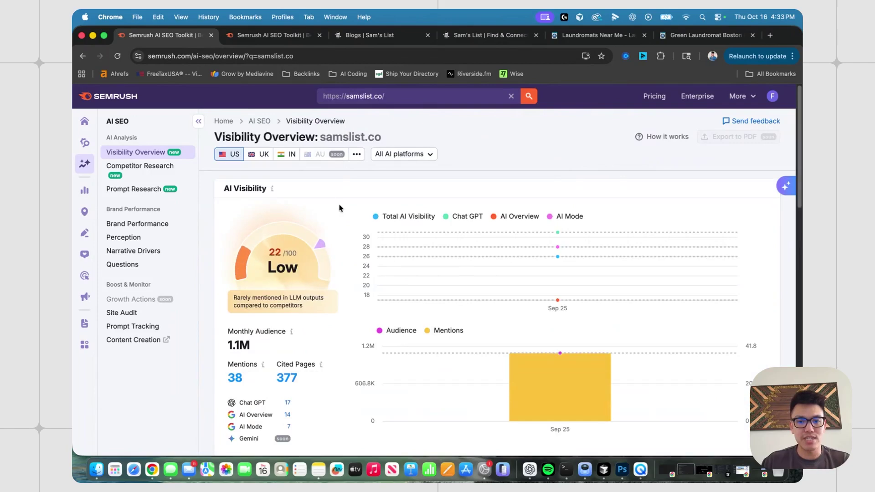
scroll(304, 276, "down", 3)
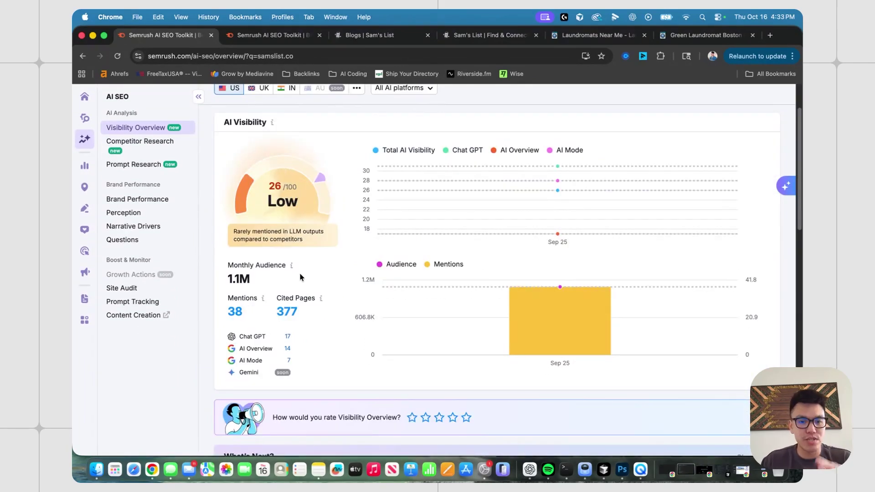
mouse_move(292, 268)
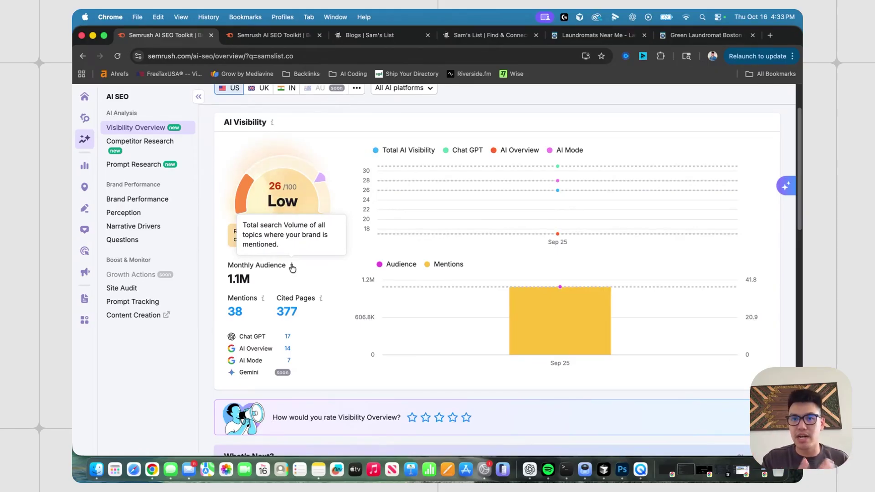
scroll(256, 272, "down", 1)
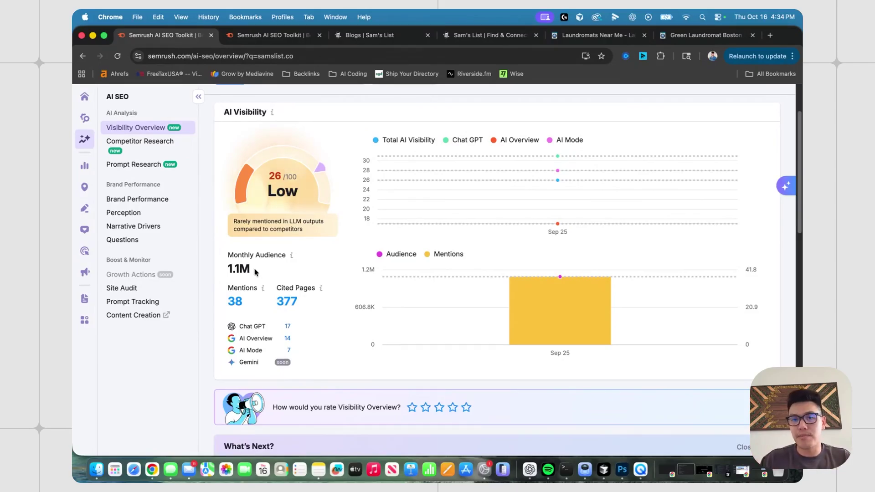
- Expand the LLC Accounting and CPA Services topic under Your Performing Topics to see its prompts
scroll(318, 248, "down", 10)
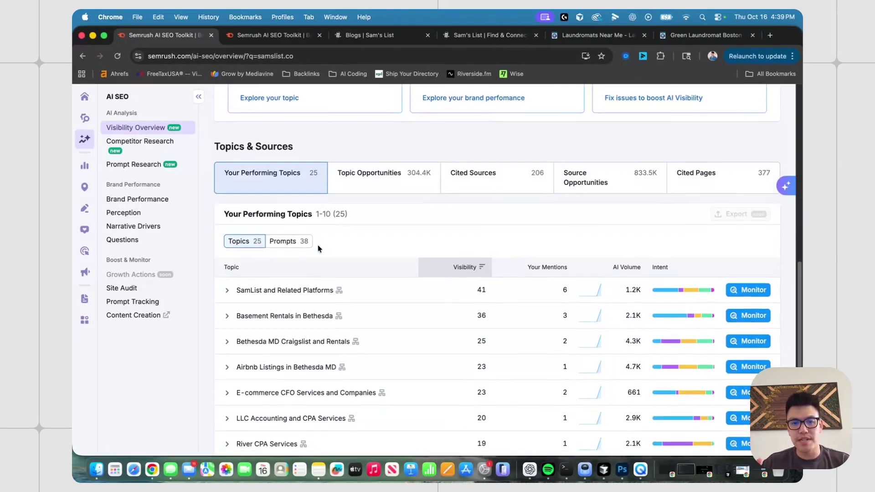
scroll(318, 249, "down", 1)
scroll(319, 132, "down", 1)
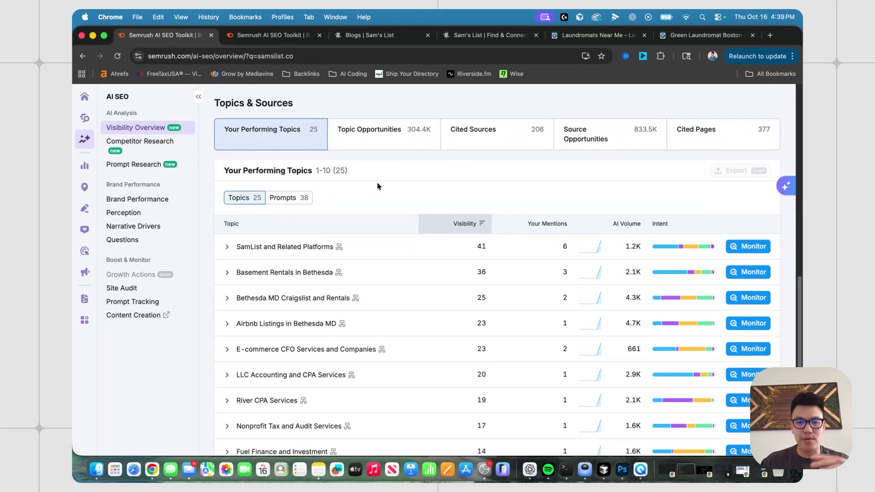
scroll(371, 184, "down", 1)
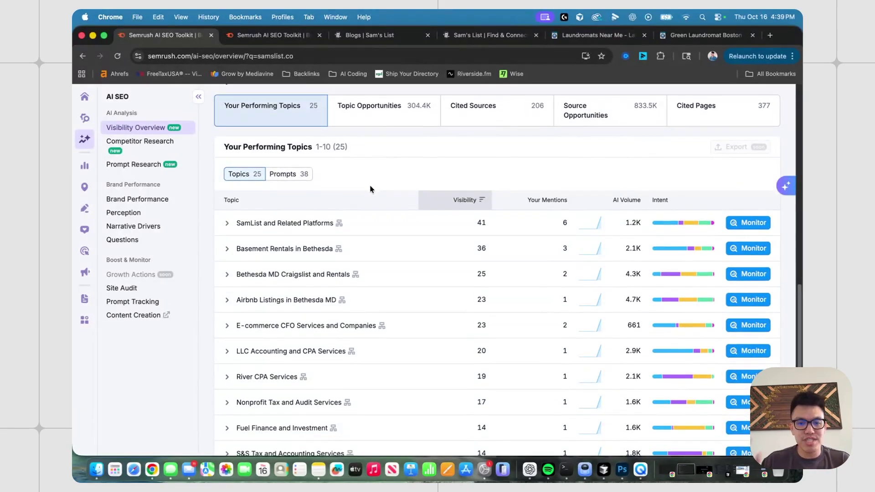
scroll(370, 189, "up", 1)
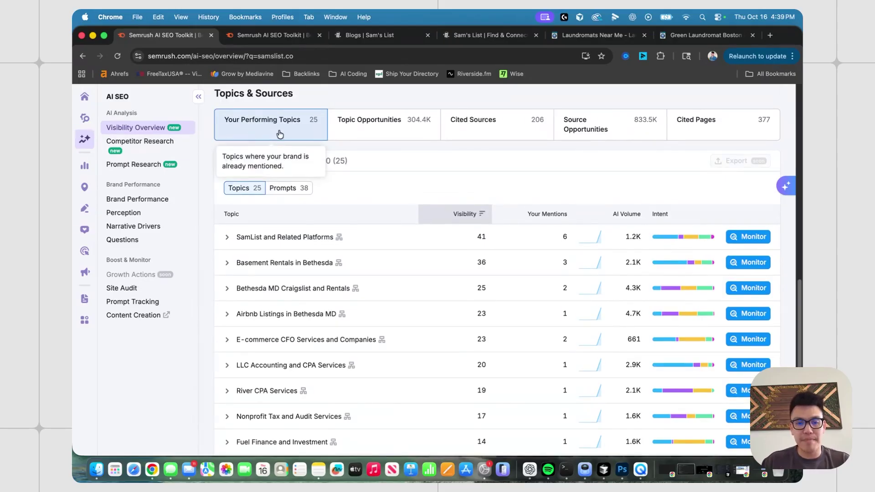
scroll(319, 242, "down", 3)
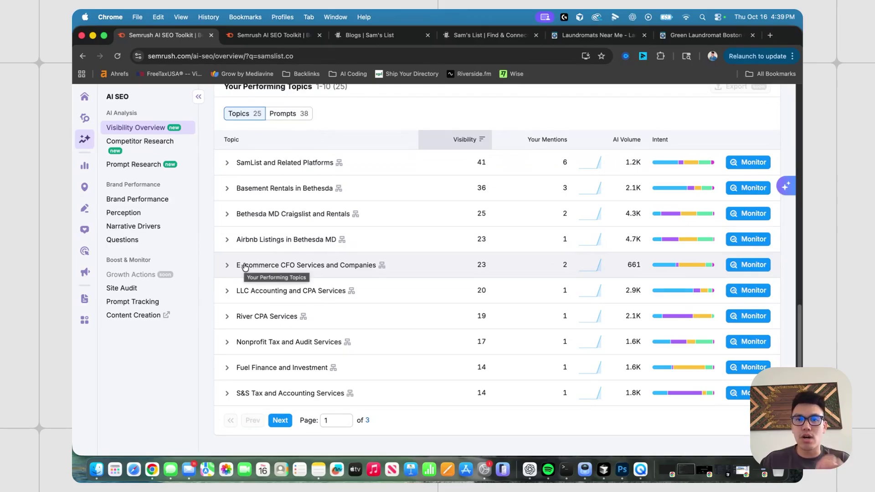
left_click(227, 291)
scroll(288, 291, "down", 1)
scroll(282, 205, "down", 3)
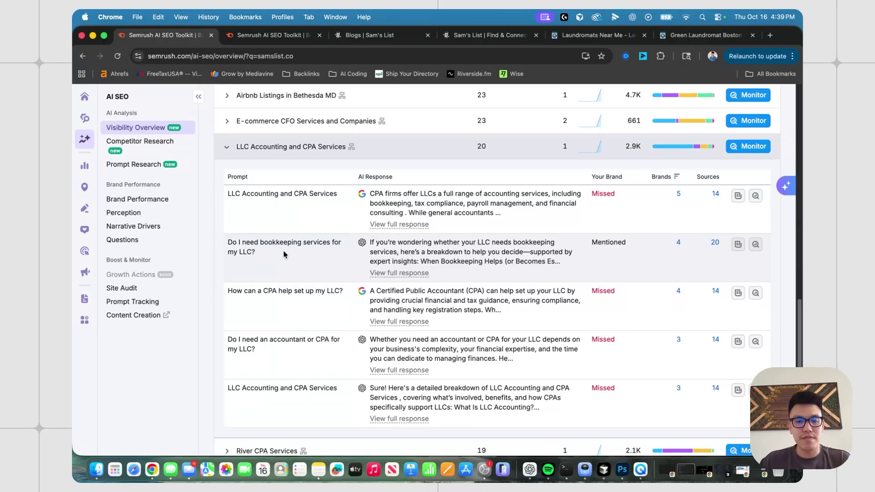
- Read the full LLC bookkeeping AI answer, open and close the cited samslist.co bookkeeper article
left_click(385, 273)
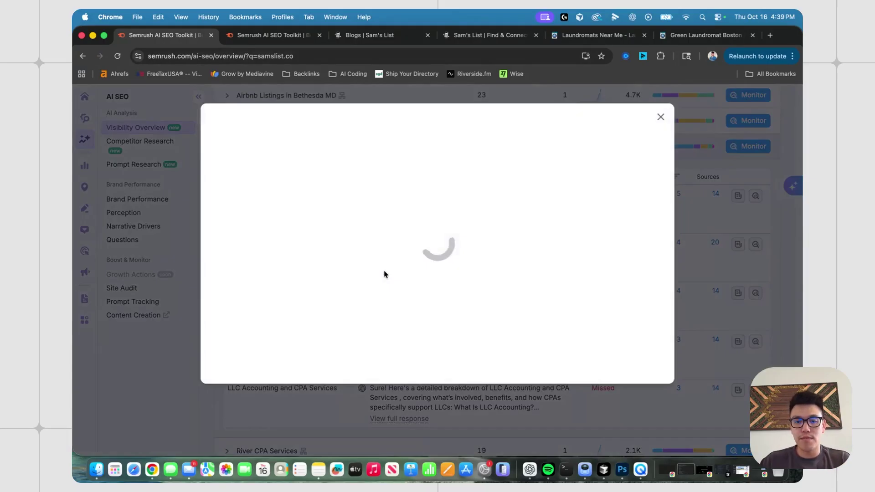
scroll(389, 272, "down", 5)
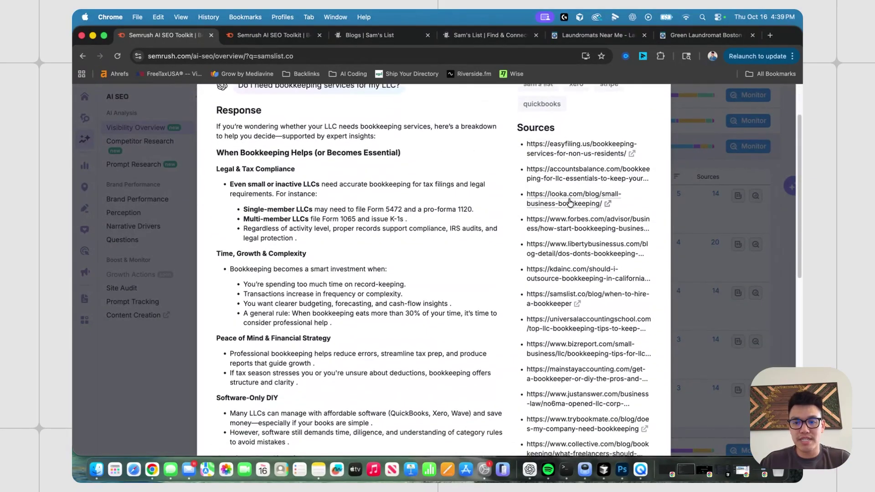
scroll(546, 191, "down", 2)
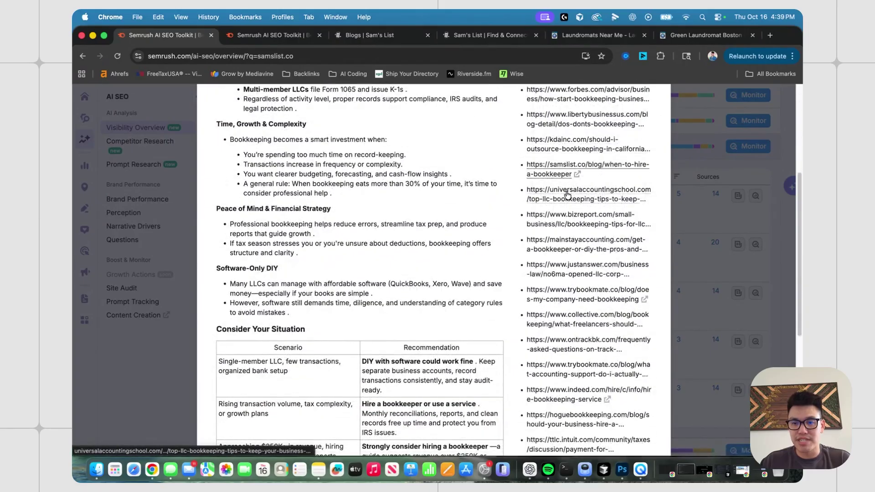
left_click(546, 209)
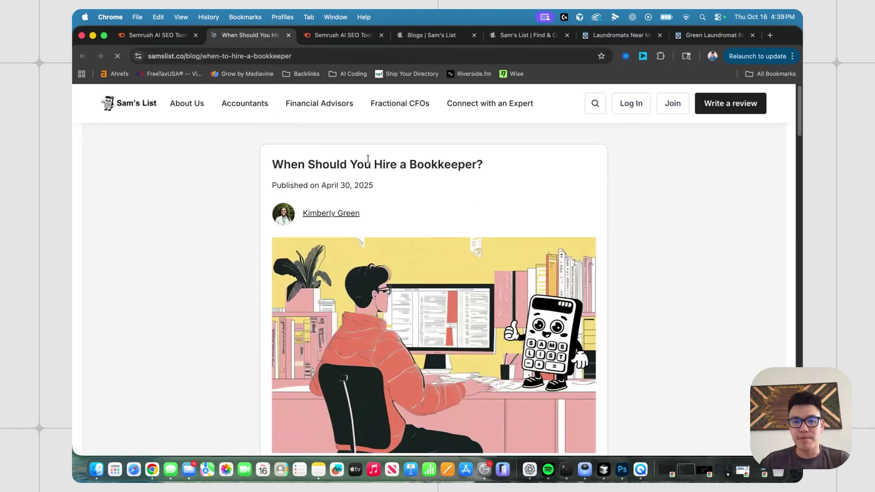
key("super+w")
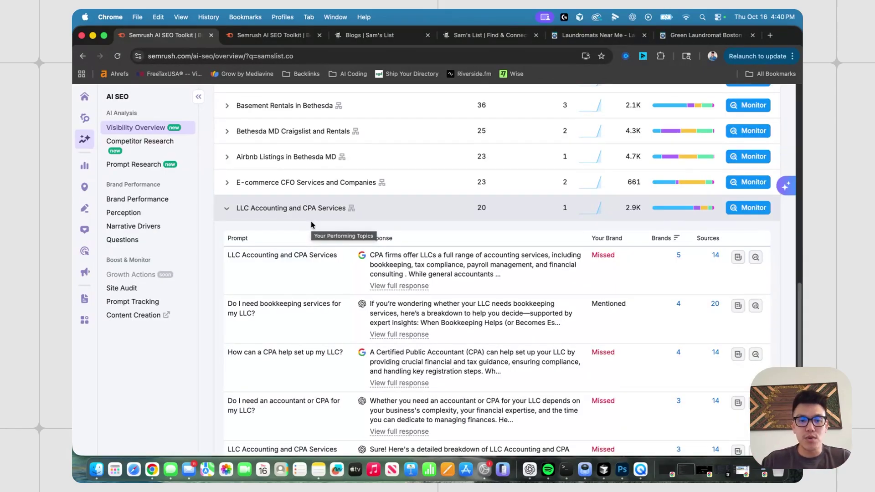
scroll(311, 220, "up", 1)
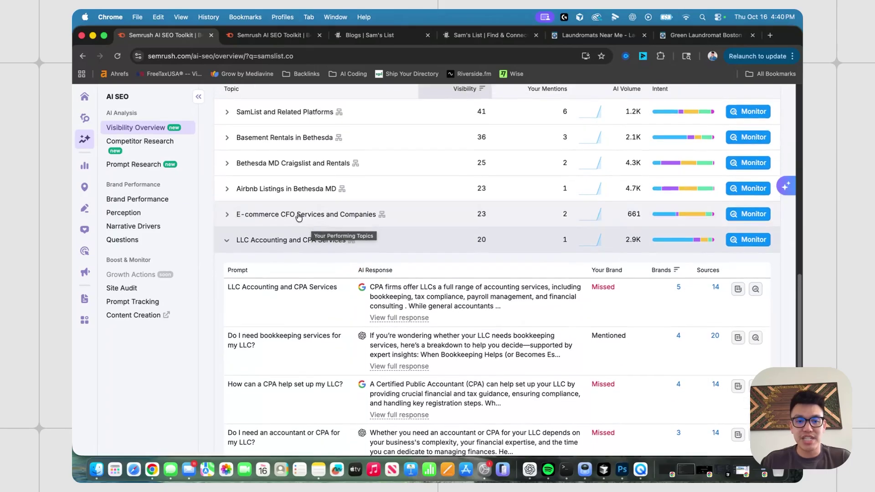
left_click(236, 242)
scroll(259, 204, "up", 2)
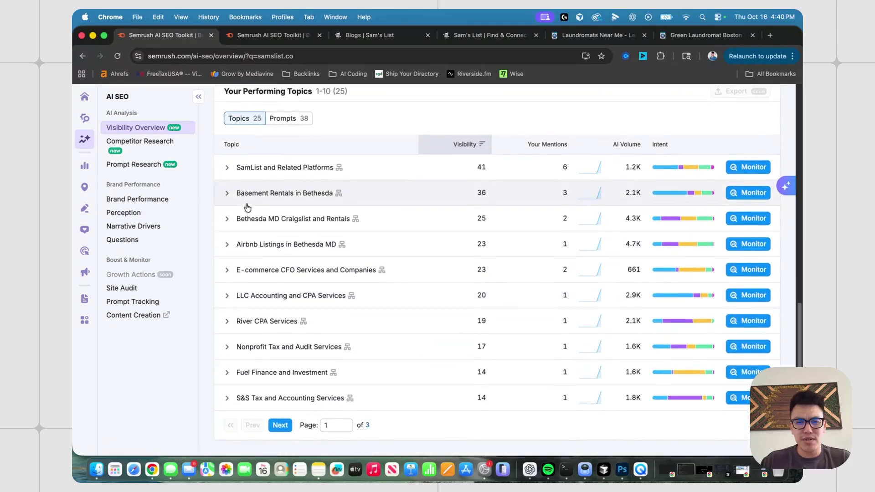
left_click(230, 195)
scroll(310, 208, "up", 1)
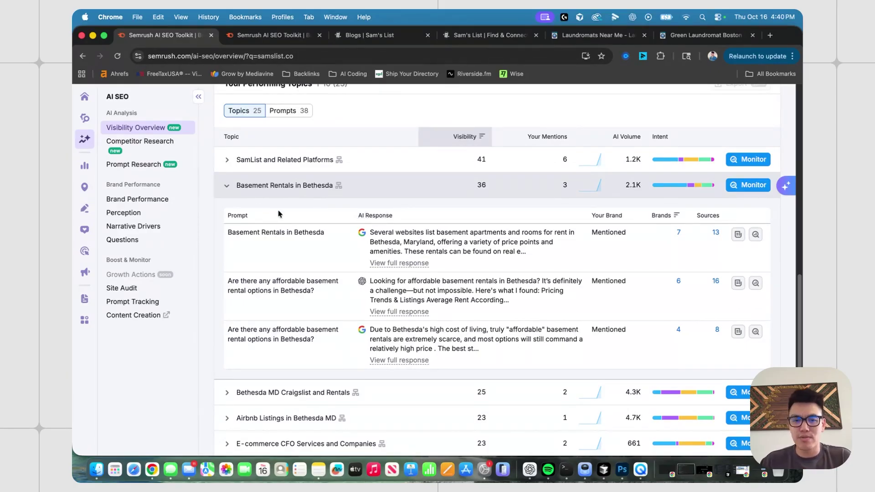
left_click(228, 186)
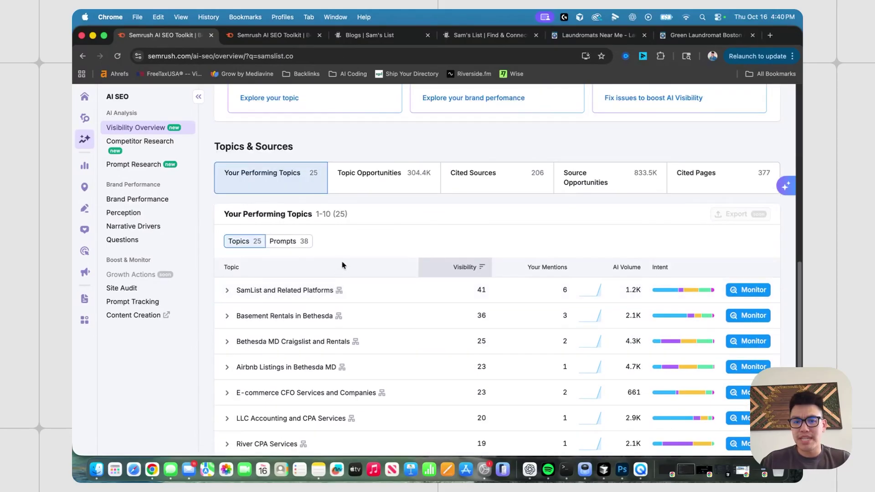
- Show samslist.co's 377 cited pages, led by the accountant-vetting post cited in 26 prompts
left_click(687, 186)
scroll(400, 248, "down", 2)
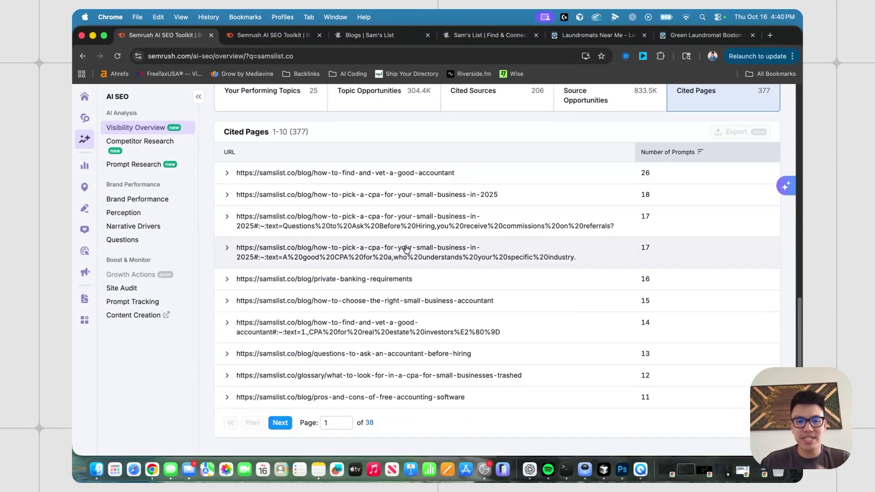
scroll(414, 228, "up", 1)
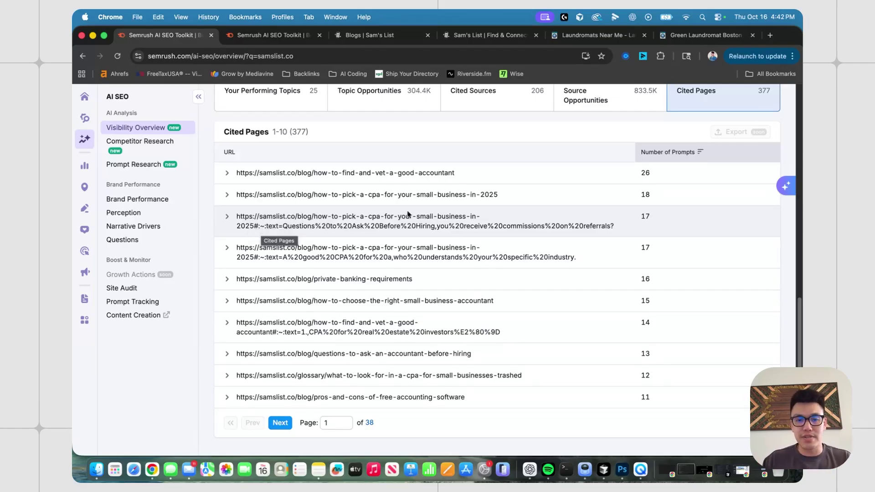
- Expand the third cited page's prompts and select the Chicago tax accountant prompt text
left_click(227, 220)
scroll(273, 205, "down", 3)
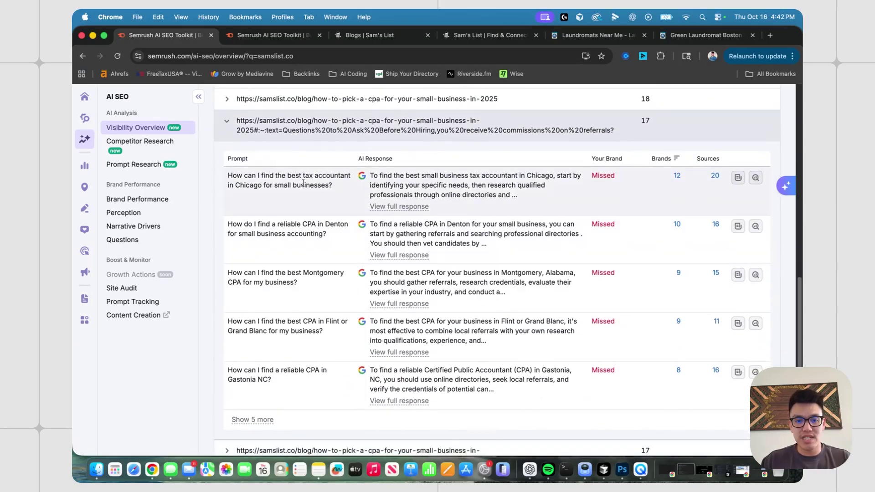
scroll(334, 167, "up", 1)
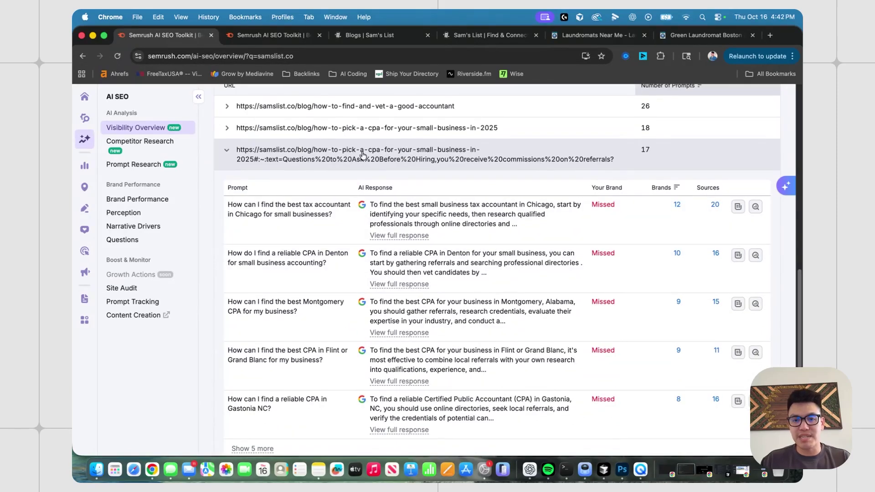
scroll(345, 167, "down", 1)
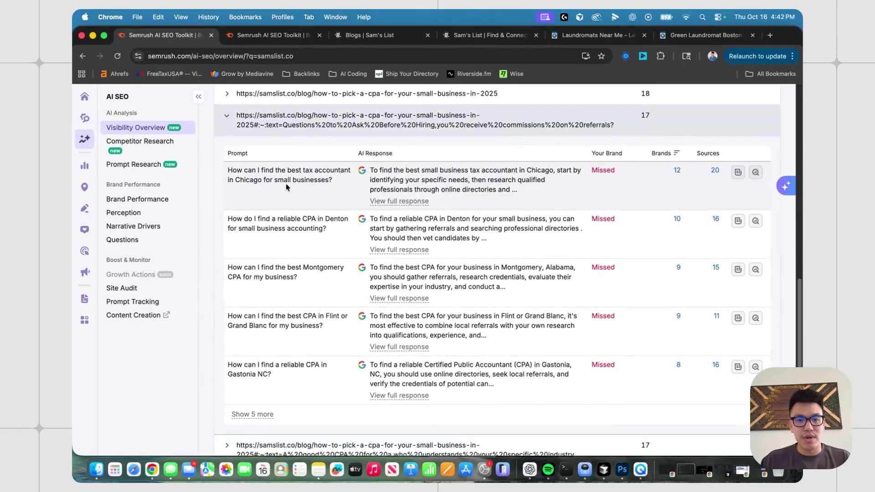
left_click_drag(258, 171, 315, 179)
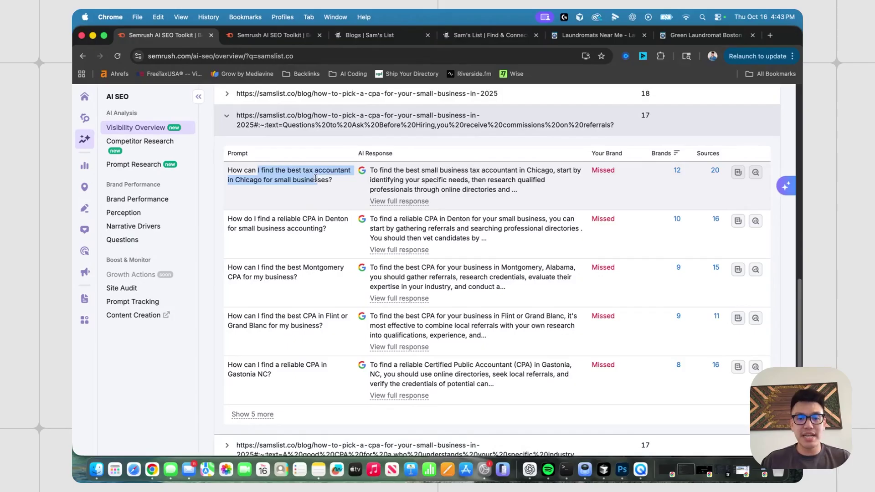
scroll(336, 199, "up", 1)
scroll(336, 200, "up", 1)
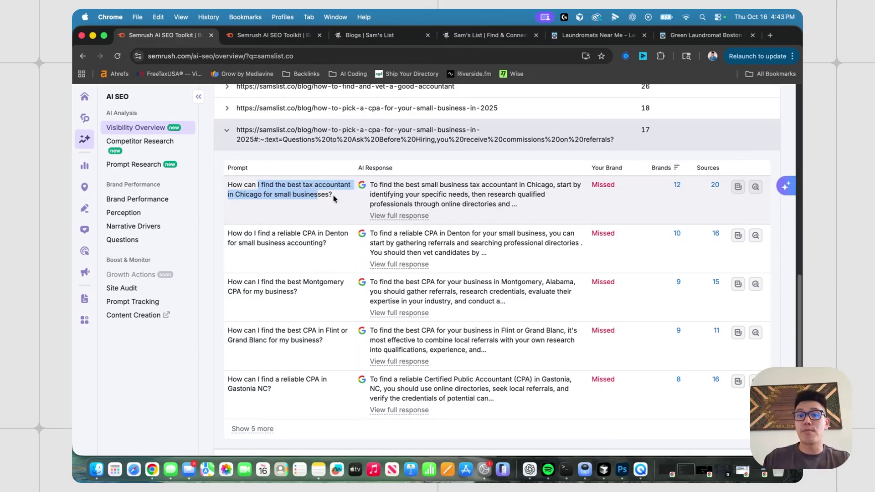
left_click_drag(334, 199, 229, 188)
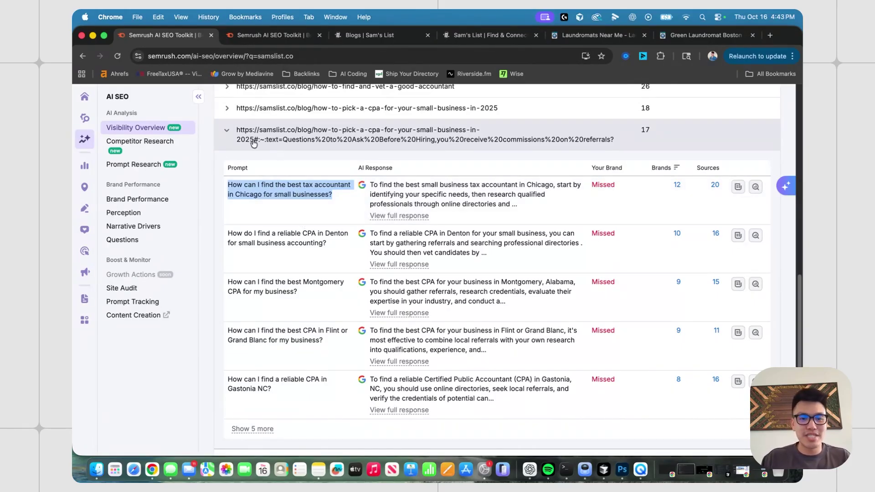
- Collapse the third page's prompt details and return to the top of the table
left_click(227, 130)
scroll(344, 194, "up", 2)
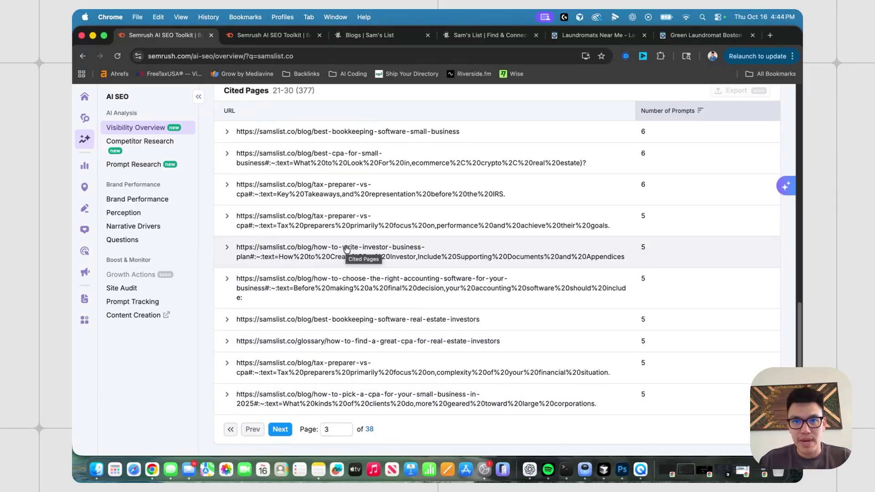
scroll(348, 248, "up", 1)
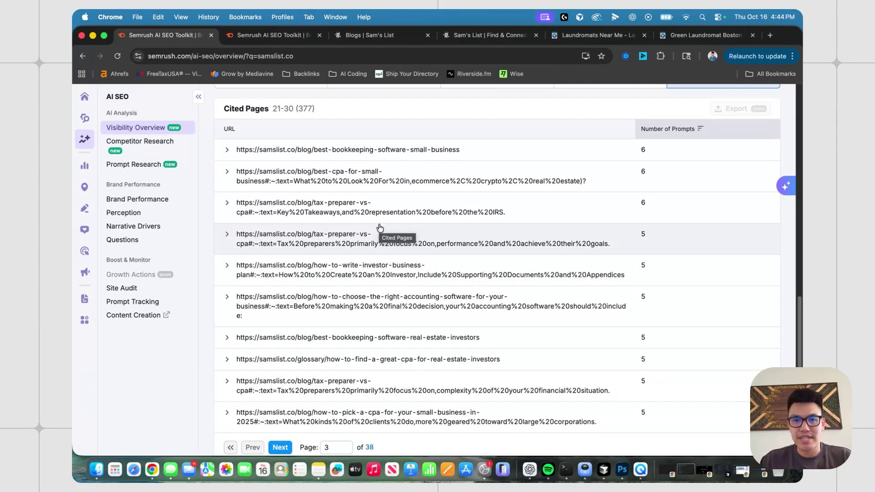
scroll(380, 191, "up", 3)
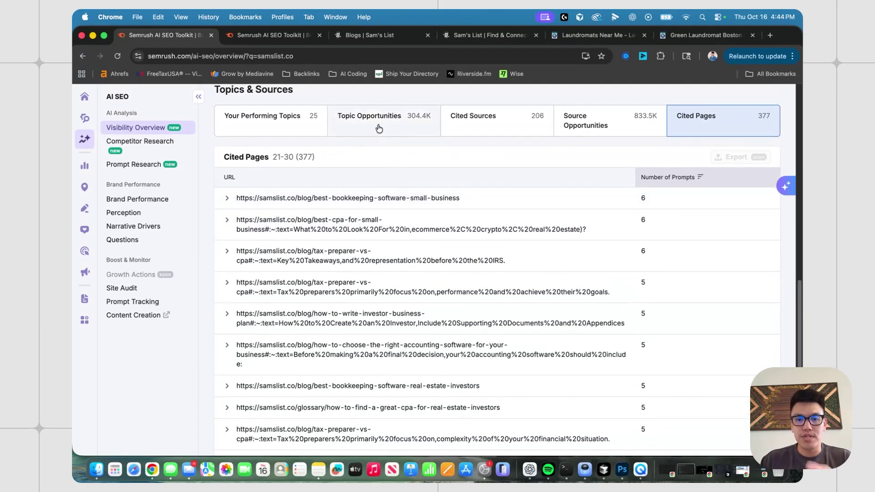
- Show the Topic Opportunities where samslist.co is missing from AI answers
left_click(378, 129)
scroll(372, 202, "down", 2)
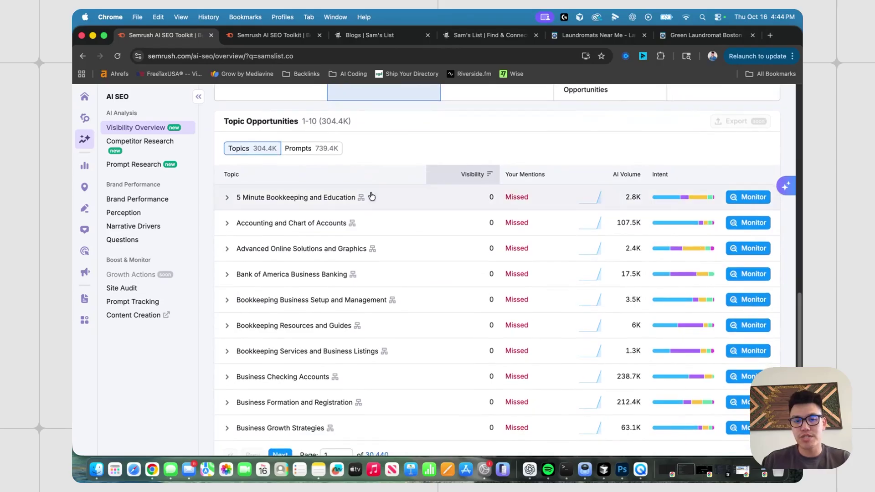
scroll(372, 202, "down", 1)
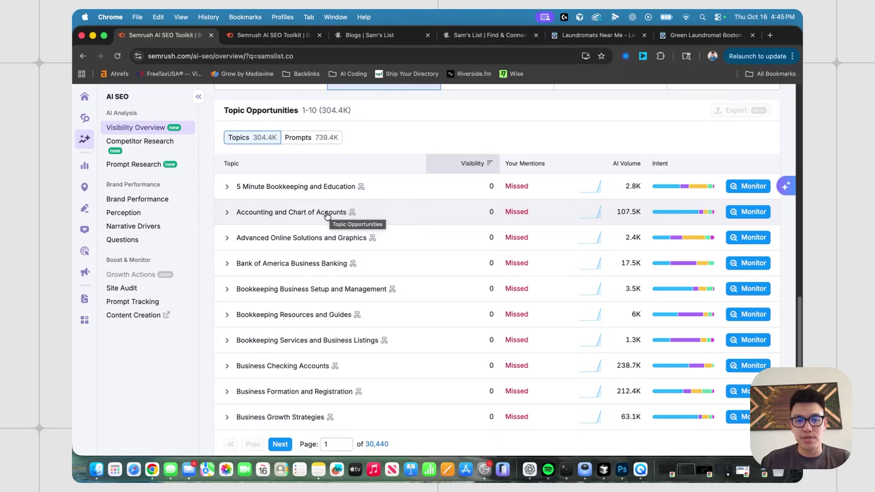
- Expand 5 Minute Bookkeeping and Education and select its first prompt's text
left_click(230, 191)
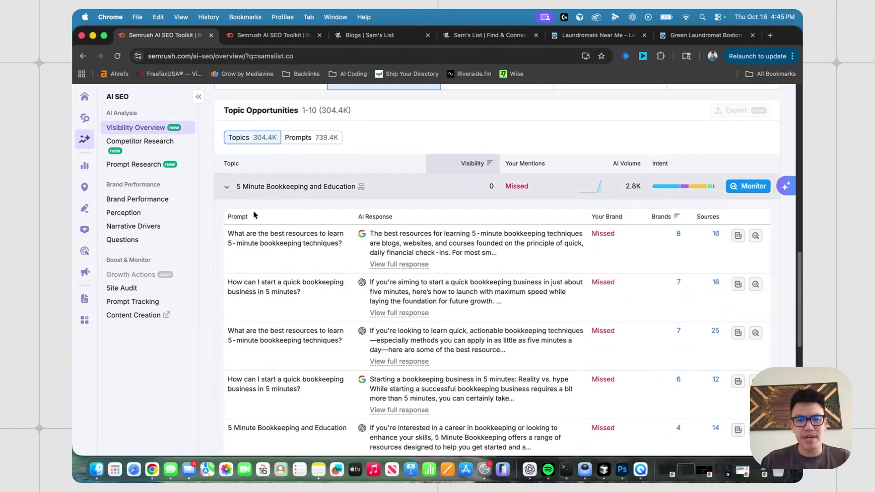
left_click_drag(354, 254, 221, 237)
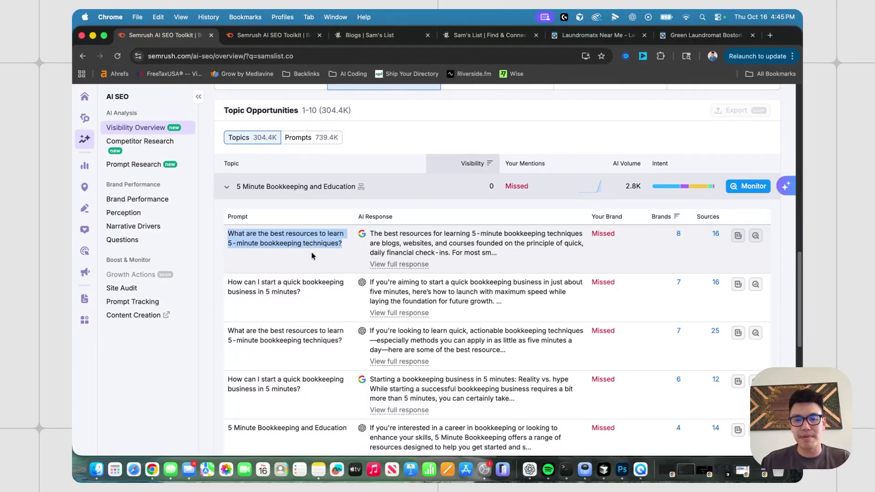
left_click(354, 256)
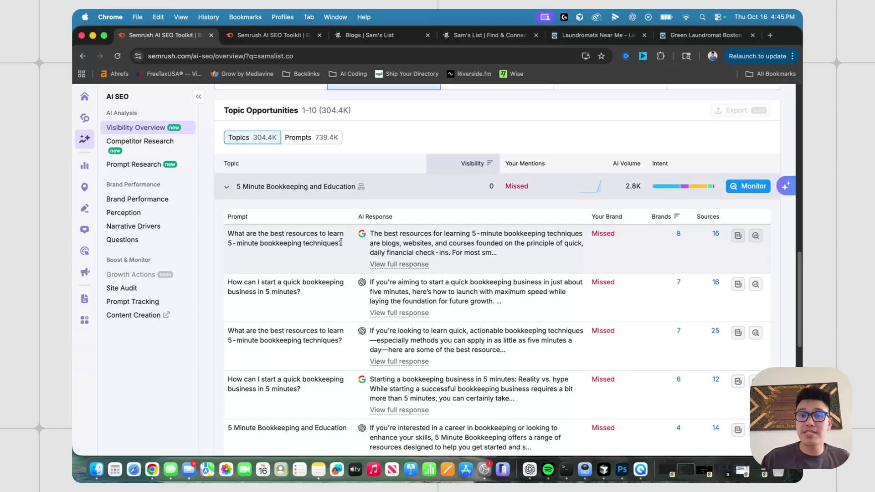
scroll(341, 234, "down", 1)
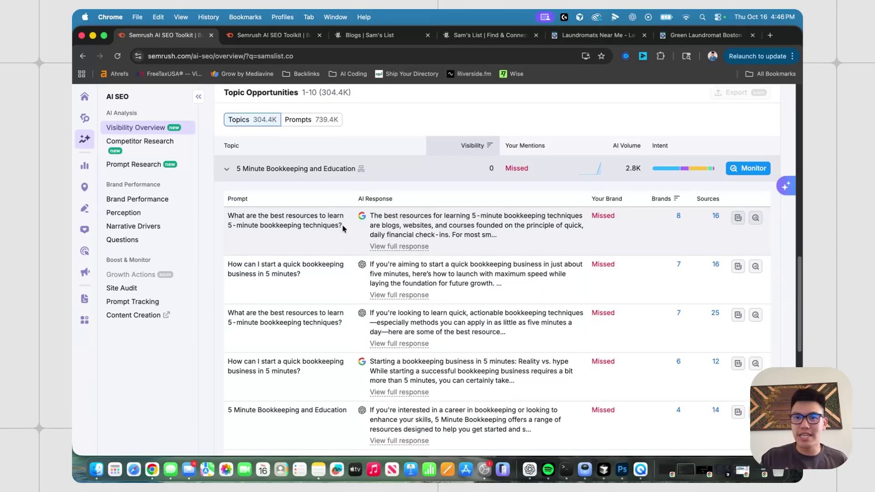
- Expand Bookkeeping Services and Business Listings (1.3K) to review its Missed prompts for samslist.co
left_click(289, 314)
scroll(291, 319, "down", 5)
scroll(291, 319, "down", 4)
scroll(254, 172, "up", 2)
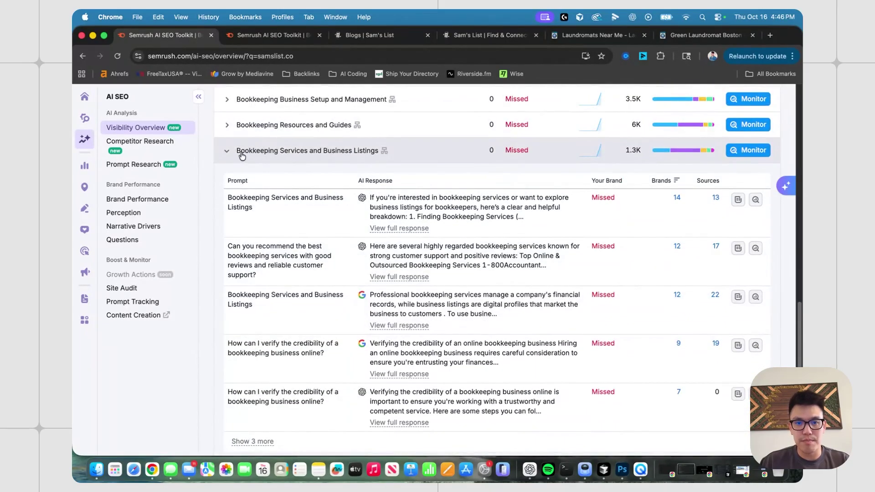
scroll(314, 322, "down", 2)
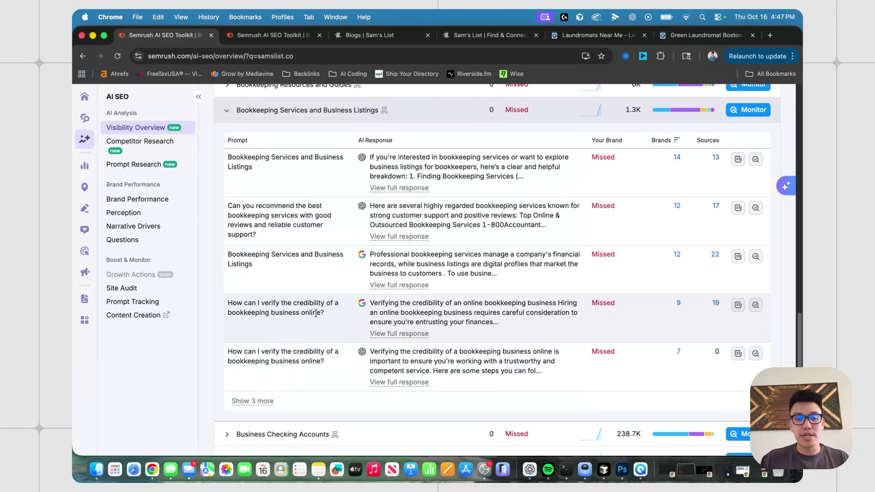
- Collapse Bookkeeping Services and Business Listings and move to page 2 of topic opportunities
left_click(227, 111)
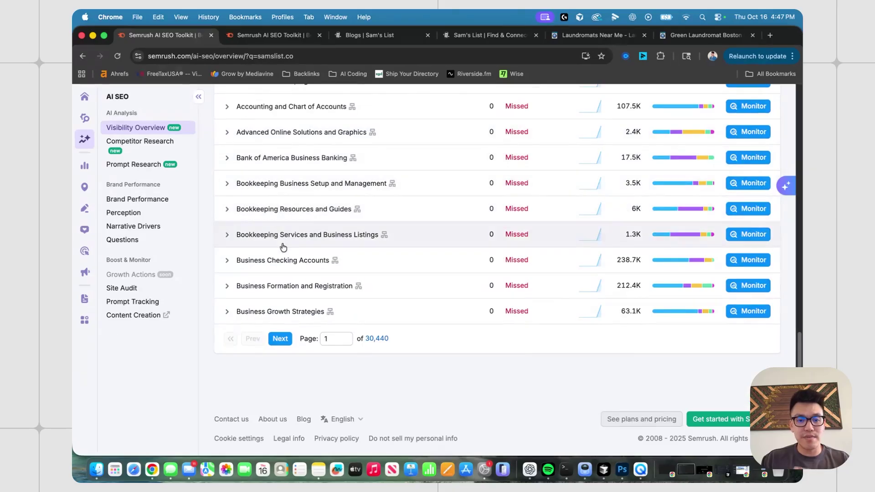
left_click(280, 338)
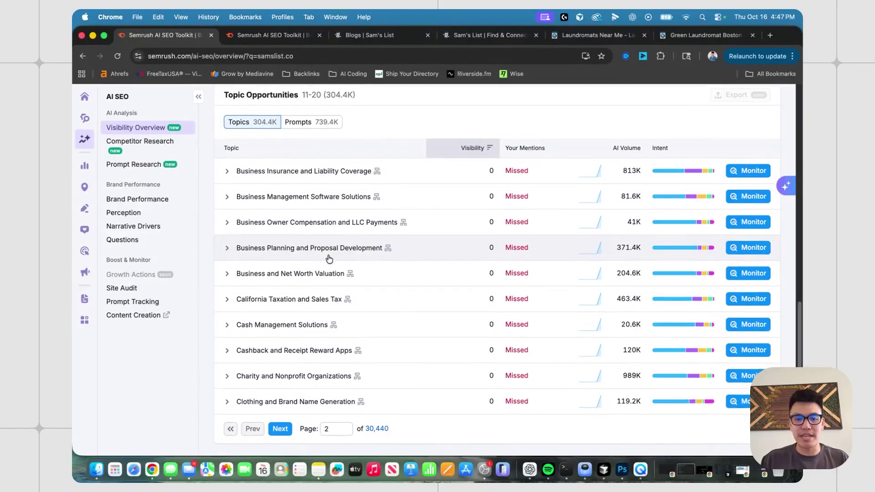
scroll(351, 251, "down", 1)
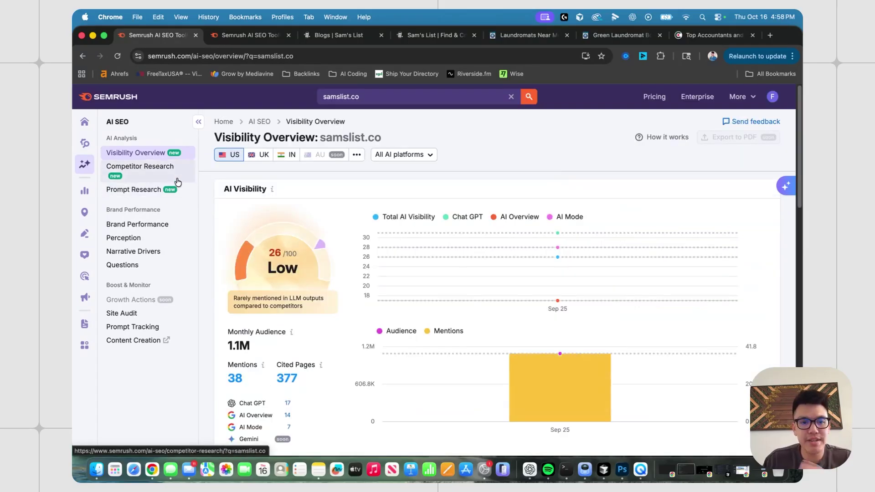
- Compare samslist.co (26) against azranfinancial.com (14) and copy the competitor's domain
left_click(169, 173)
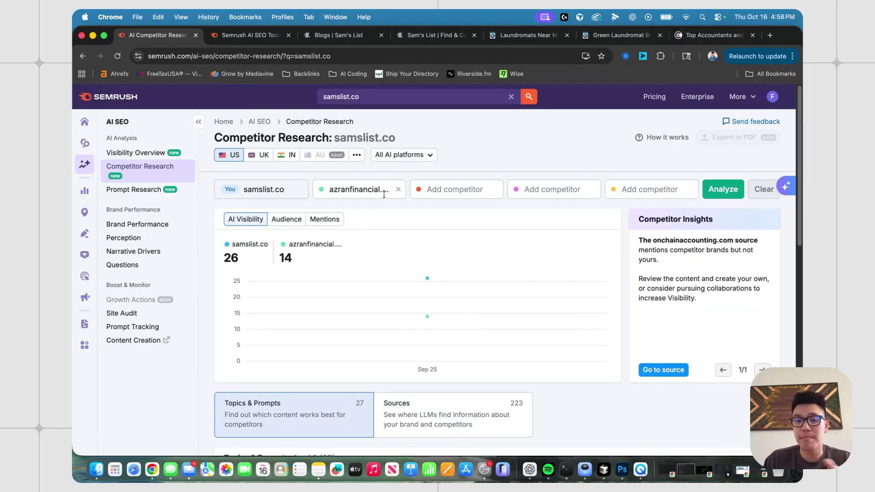
left_click(359, 189)
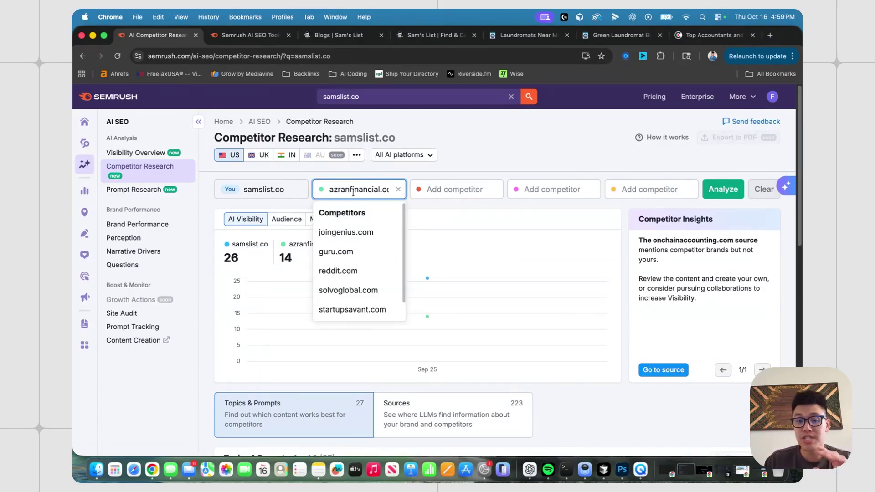
key("super+a")
key("super+c")
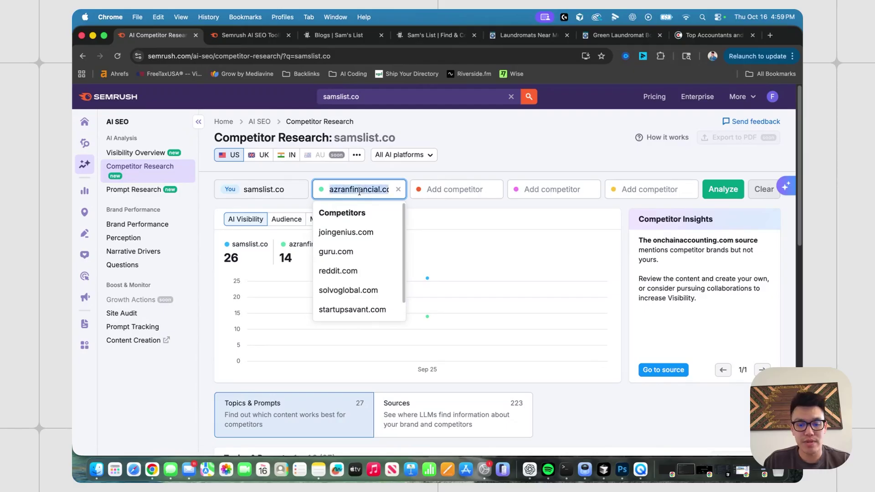
left_click(770, 35)
key("super+v")
key("Return")
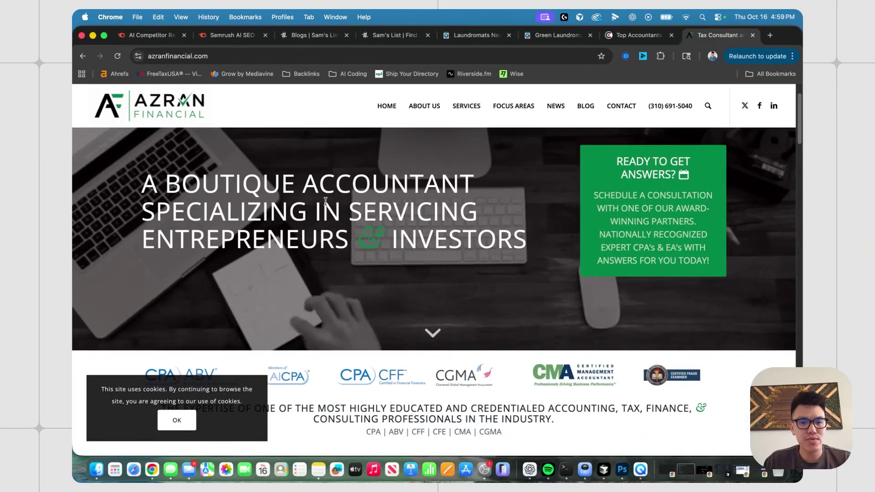
key("super+w")
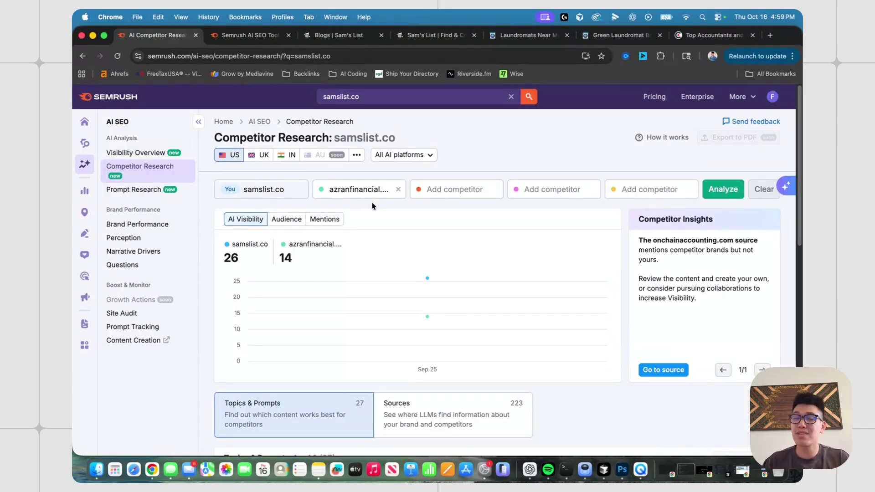
scroll(210, 252, "down", 5)
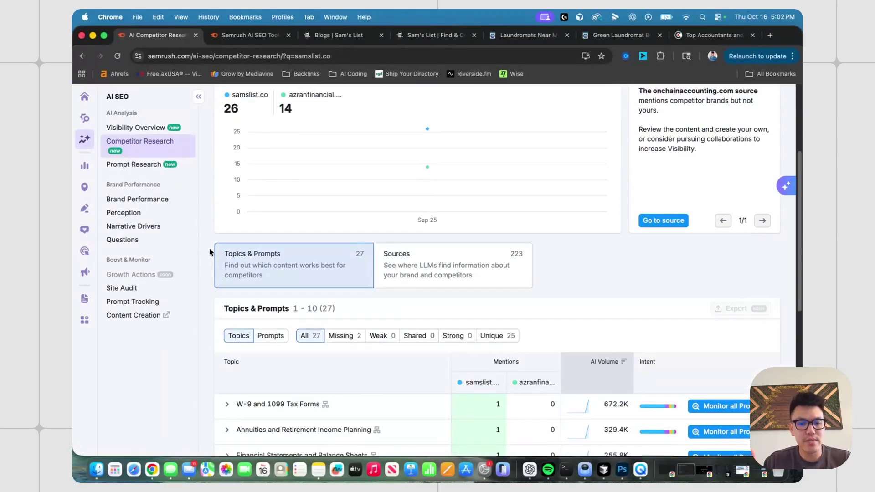
scroll(209, 252, "down", 4)
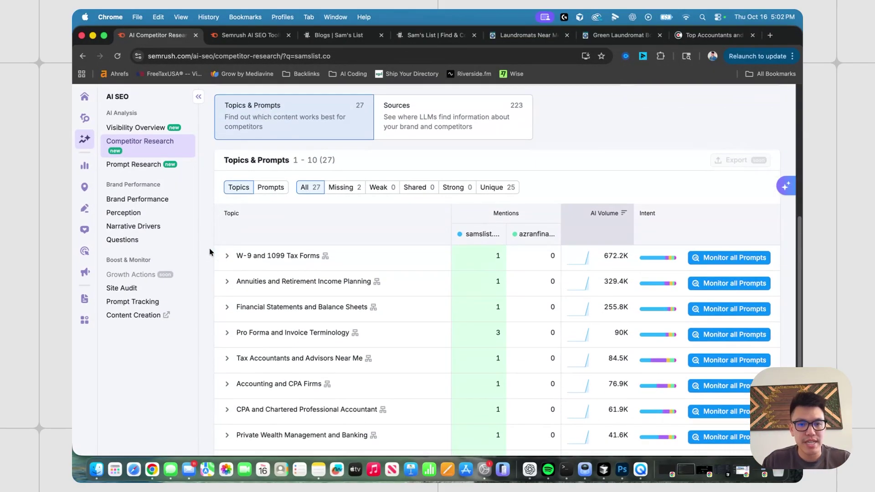
scroll(260, 198, "down", 2)
scroll(262, 197, "down", 2)
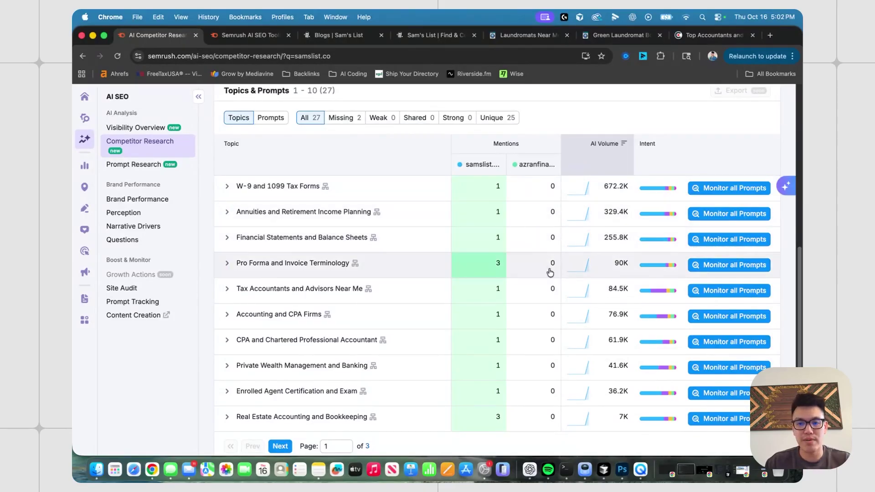
scroll(310, 215, "up", 3)
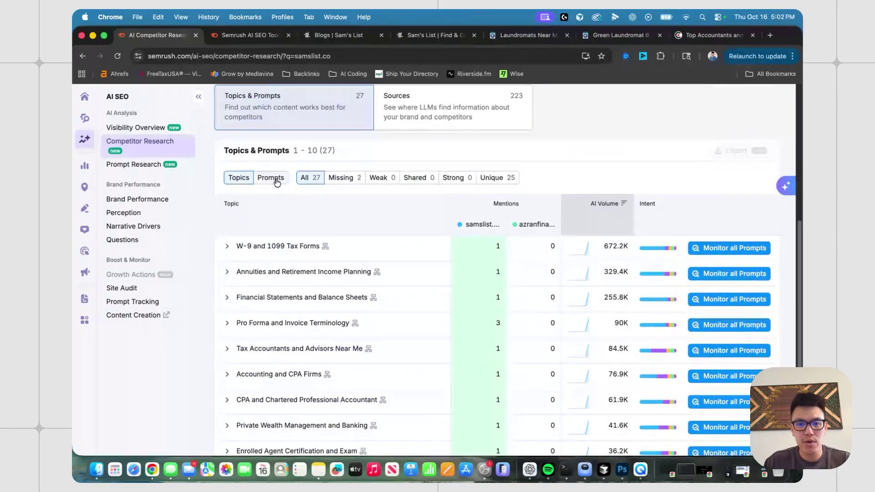
- Filter to Missing topics, expand Crypto and Financial Consulting Firms, and read its full AI response
left_click(341, 178)
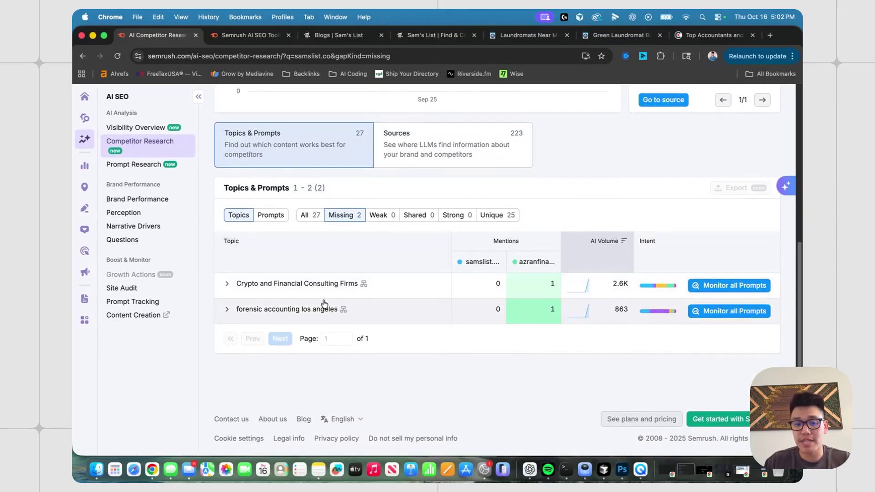
left_click(230, 284)
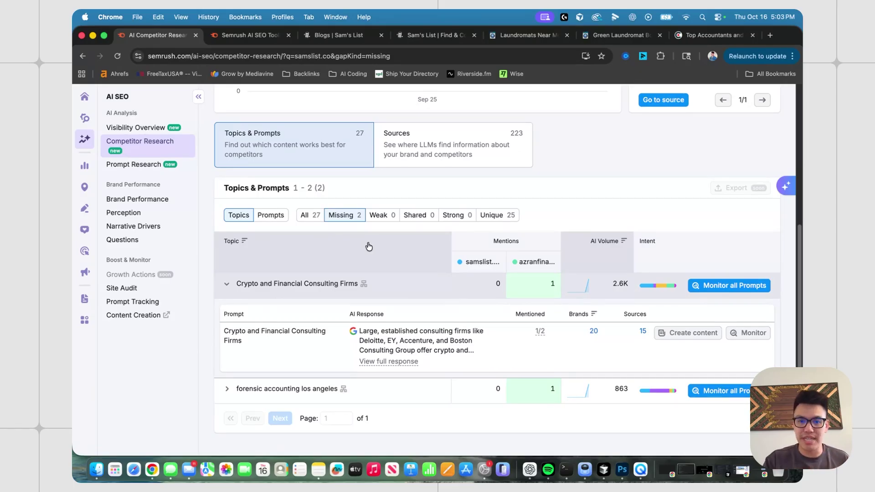
scroll(343, 298, "down", 2)
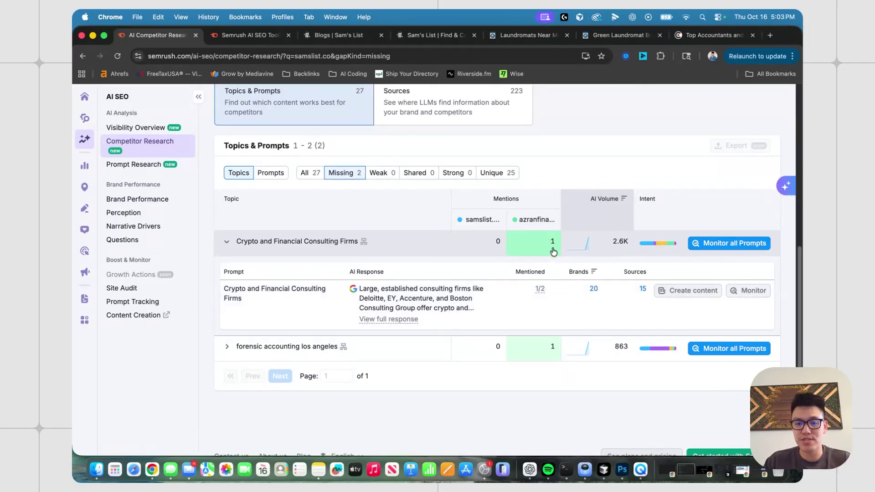
left_click(401, 319)
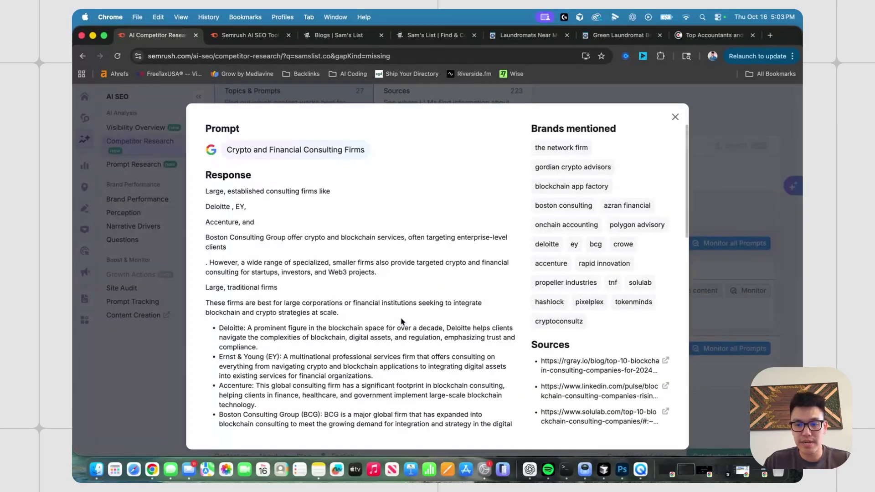
scroll(455, 315, "down", 5)
scroll(587, 294, "down", 2)
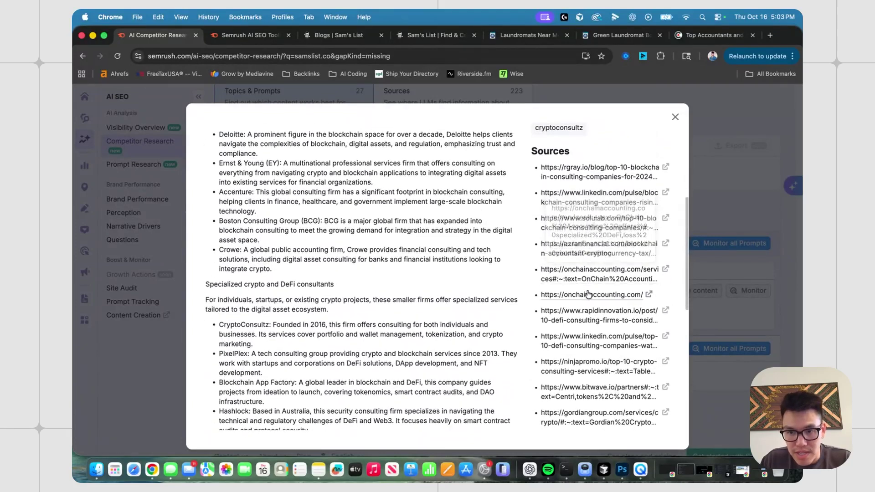
scroll(482, 275, "up", 5)
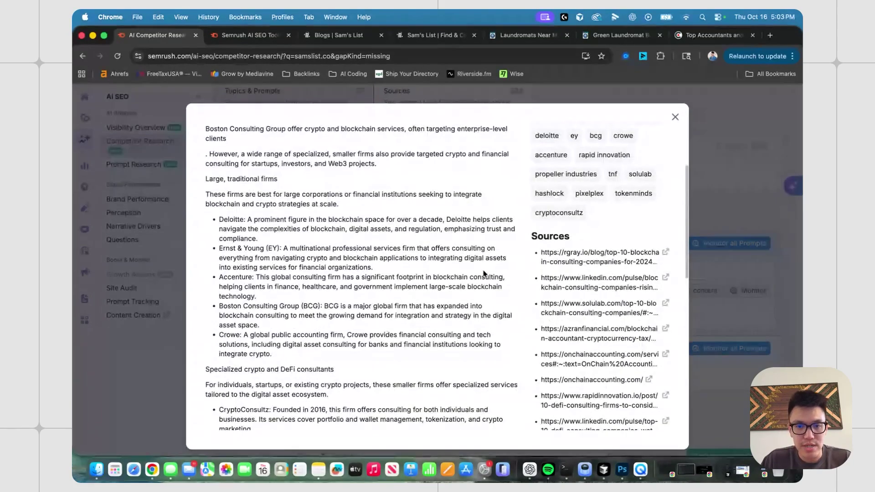
scroll(481, 275, "up", 2)
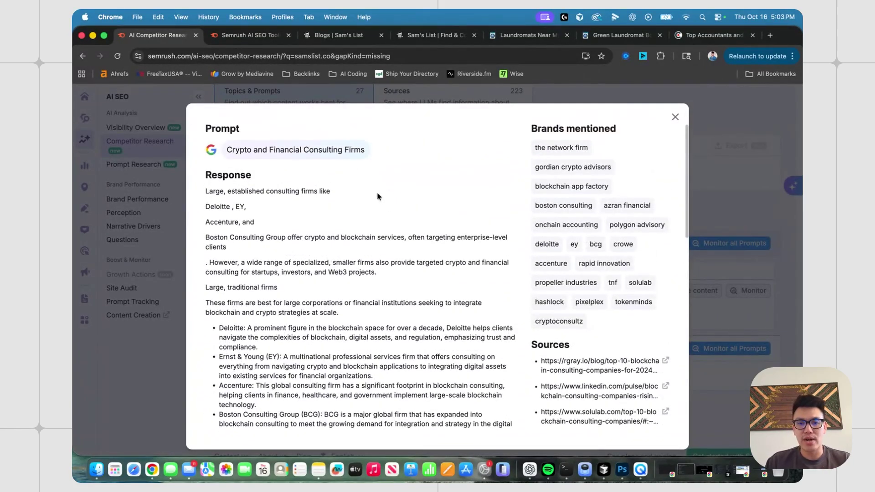
scroll(474, 283, "down", 6)
left_click(161, 299)
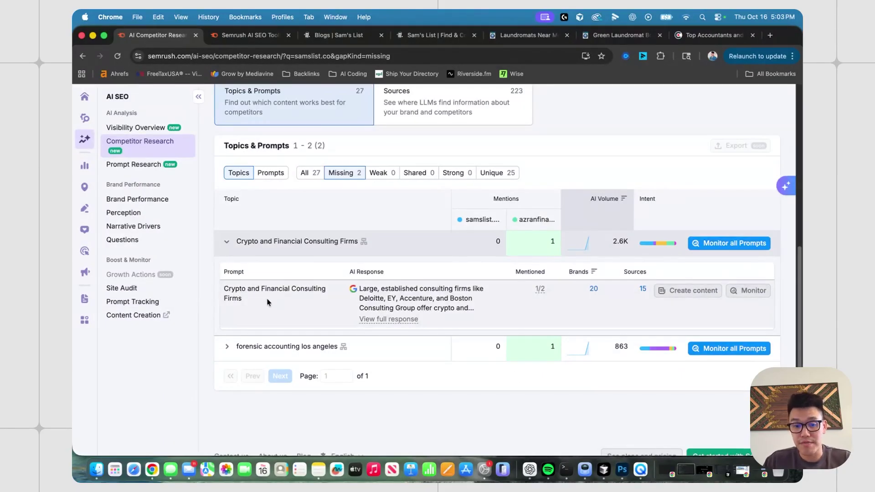
- Expand the forensic accounting los angeles topic and review its prompts
left_click(319, 347)
scroll(331, 329, "down", 2)
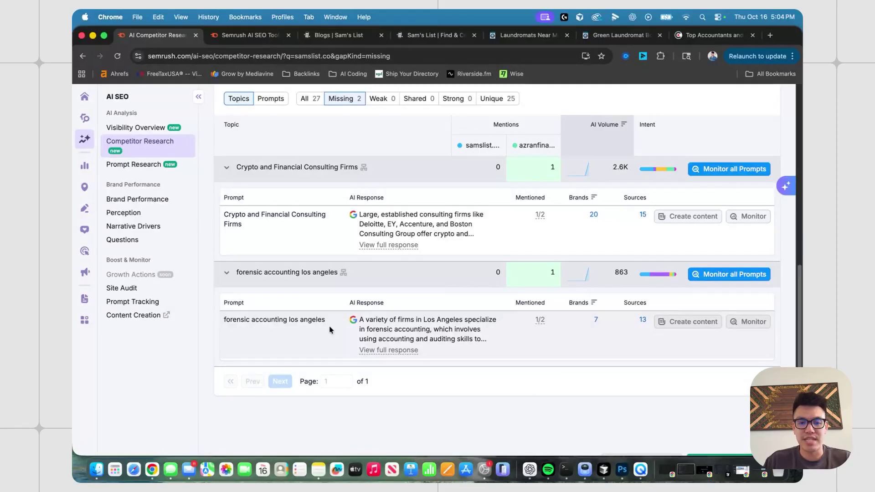
scroll(206, 246, "up", 1)
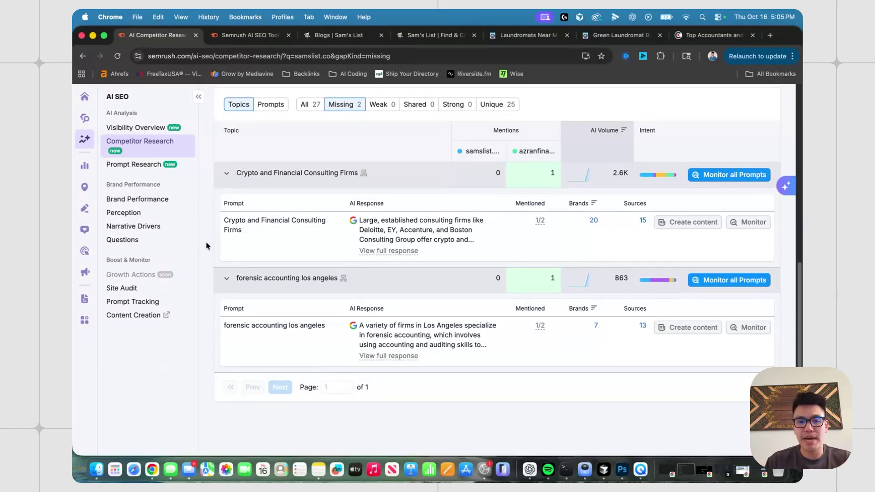
scroll(206, 246, "up", 10)
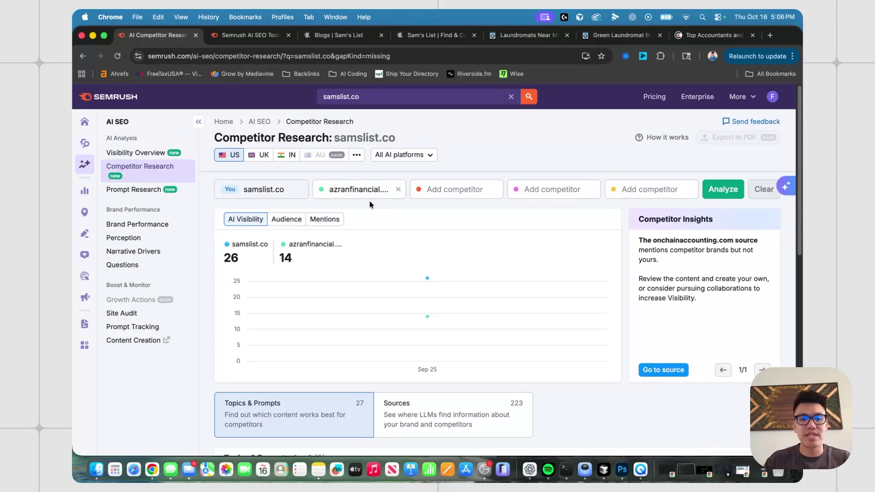
scroll(203, 270, "down", 5)
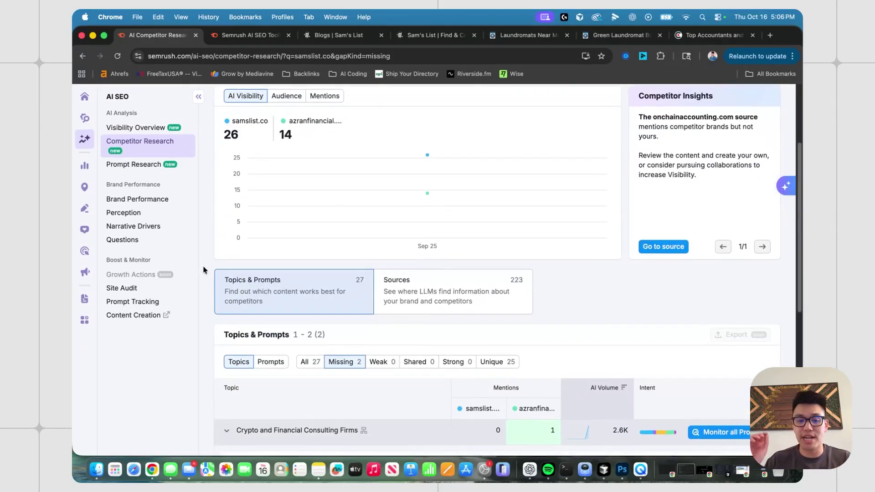
scroll(204, 273, "down", 5)
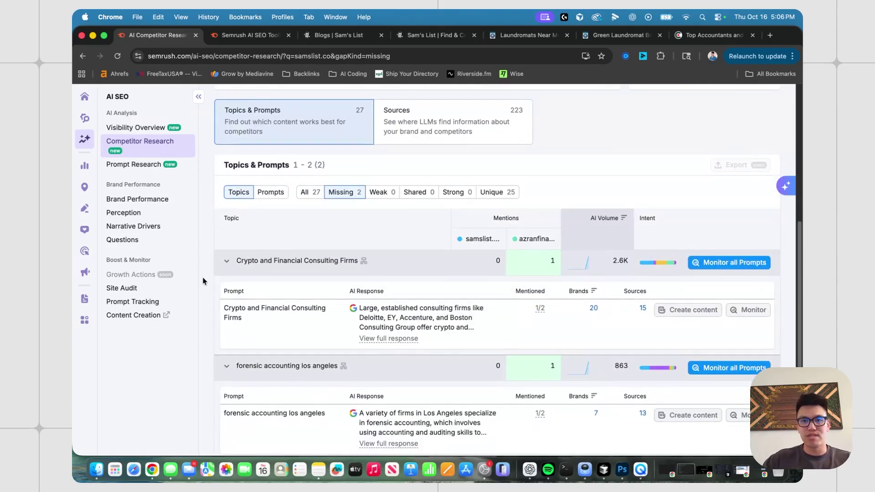
scroll(203, 281, "down", 2)
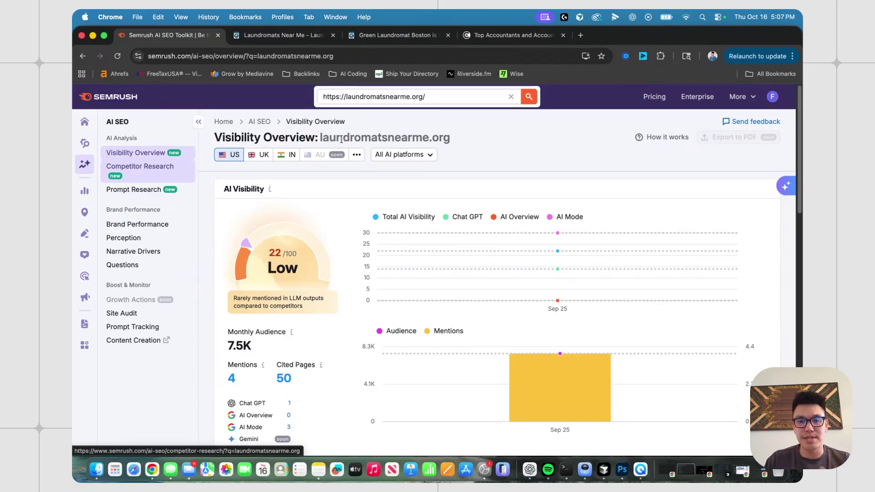
key("ctrl+Tab")
scroll(344, 185, "down", 4)
scroll(337, 193, "up", 5)
scroll(338, 193, "down", 3)
scroll(338, 192, "up", 1)
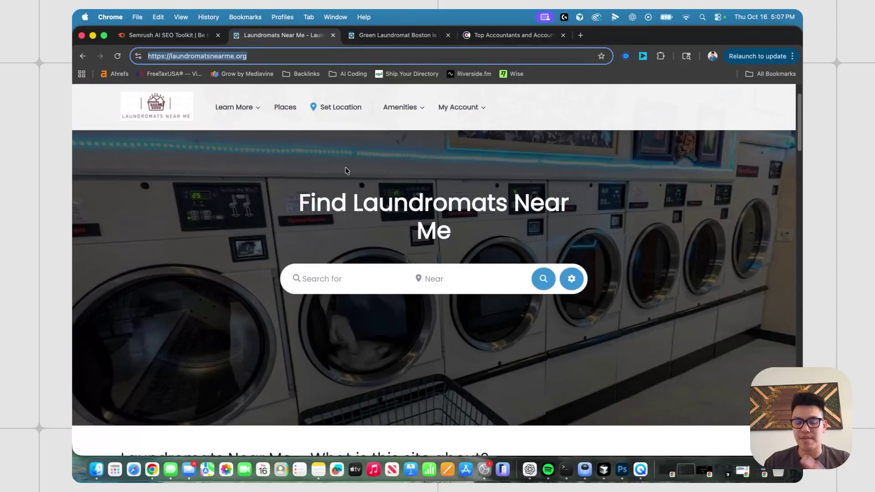
scroll(347, 170, "down", 1)
key("ctrl+shift+Tab")
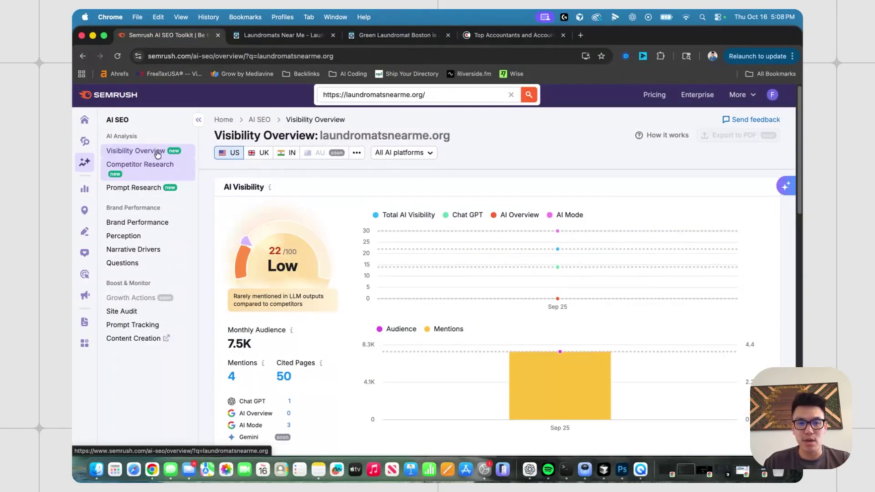
scroll(219, 183, "down", 4)
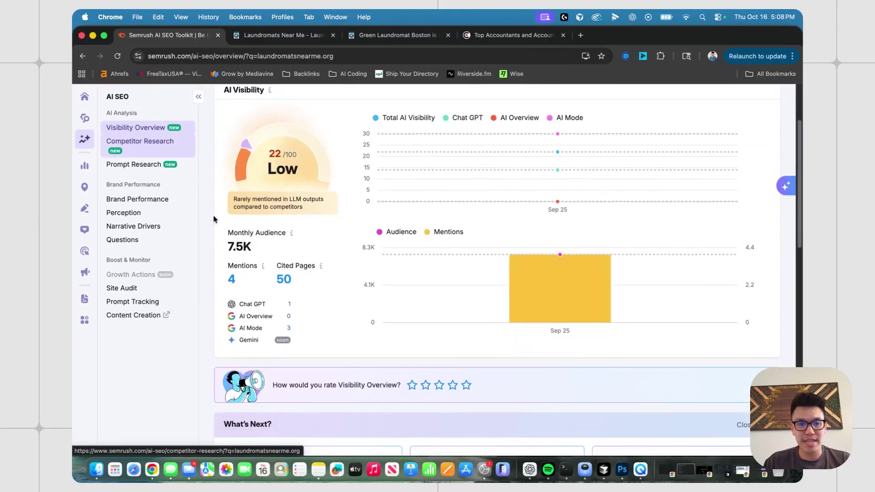
mouse_move(291, 235)
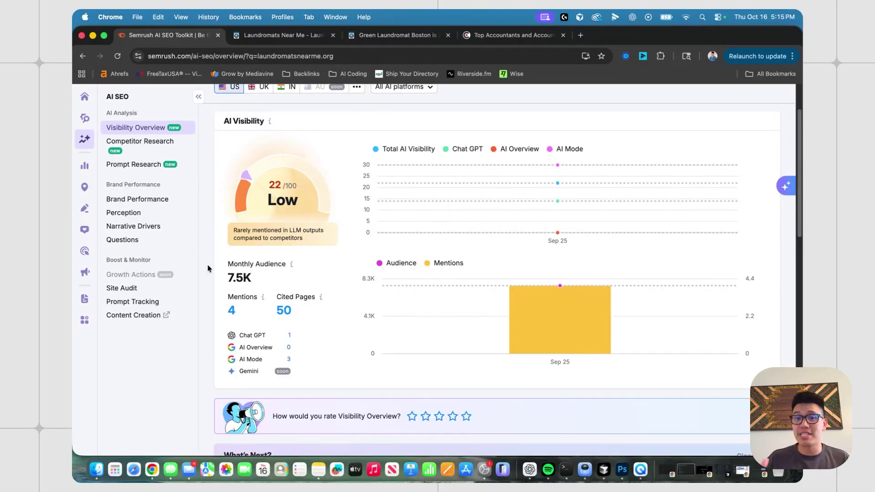
scroll(207, 269, "down", 1)
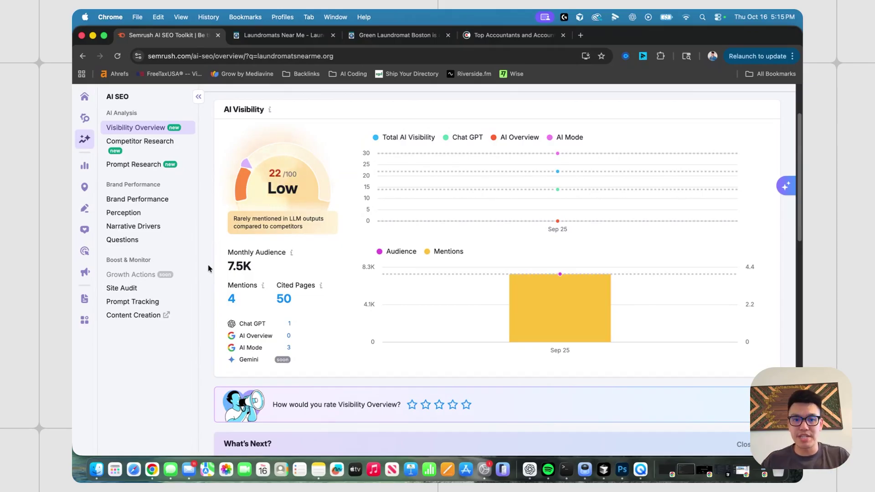
scroll(208, 269, "down", 1)
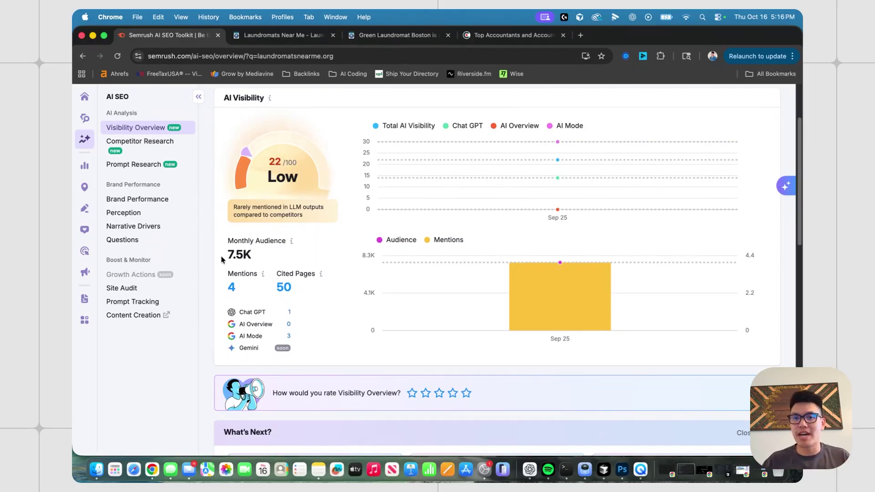
scroll(222, 260, "down", 5)
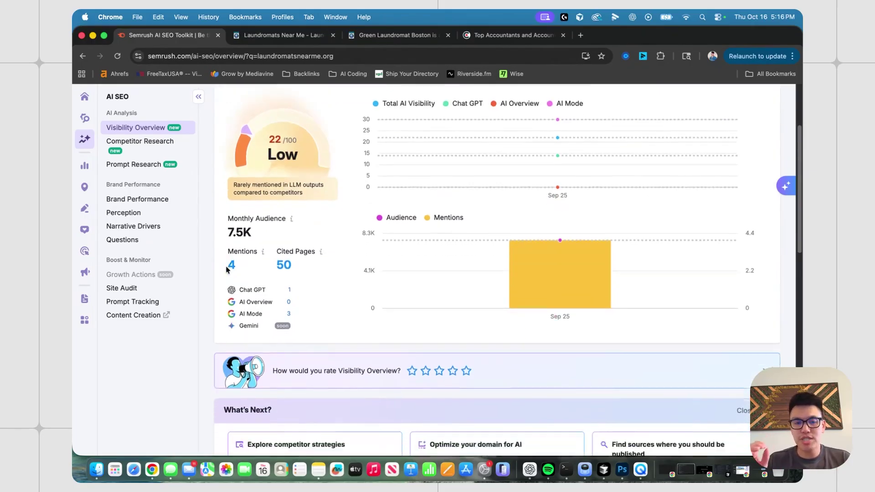
scroll(226, 267, "down", 4)
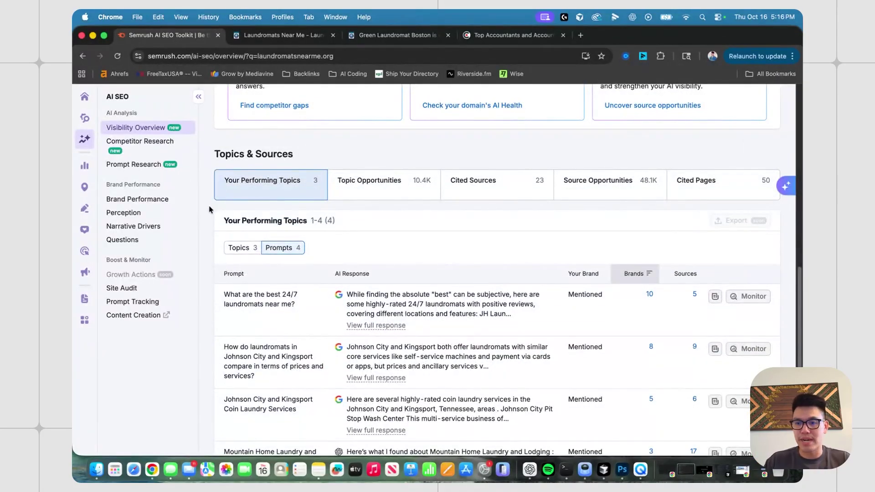
- Show the Cited Pages list for laundromatsnearme.org
scroll(209, 209, "down", 1)
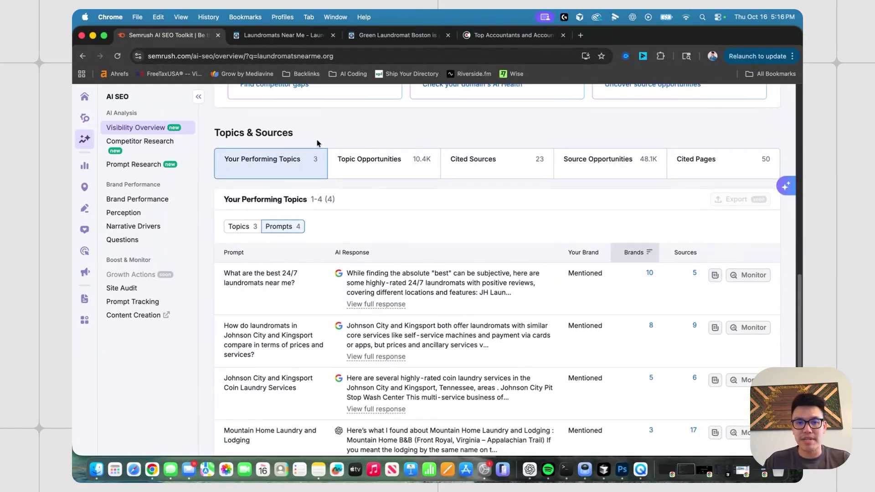
left_click(697, 162)
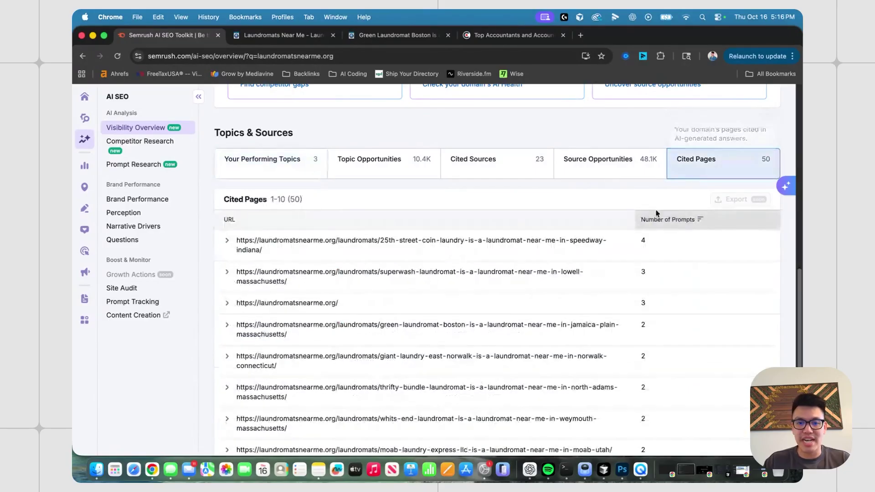
scroll(409, 261, "down", 2)
left_click(297, 112)
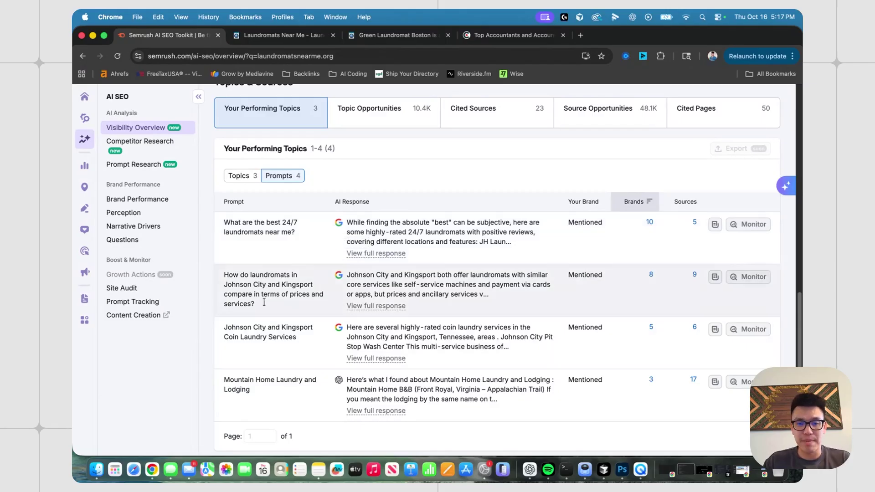
left_click(697, 121)
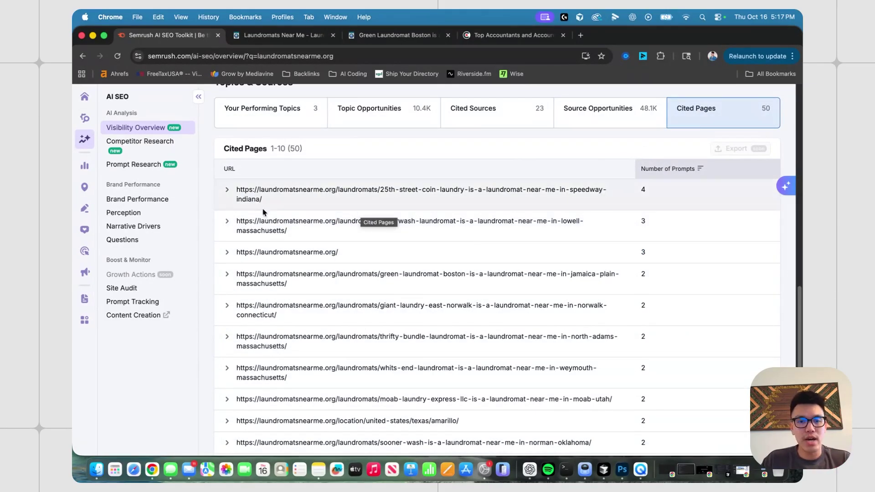
- Expand the 25th Street Coin Laundry page's Missed prompts and open that page in a new tab
left_click(229, 190)
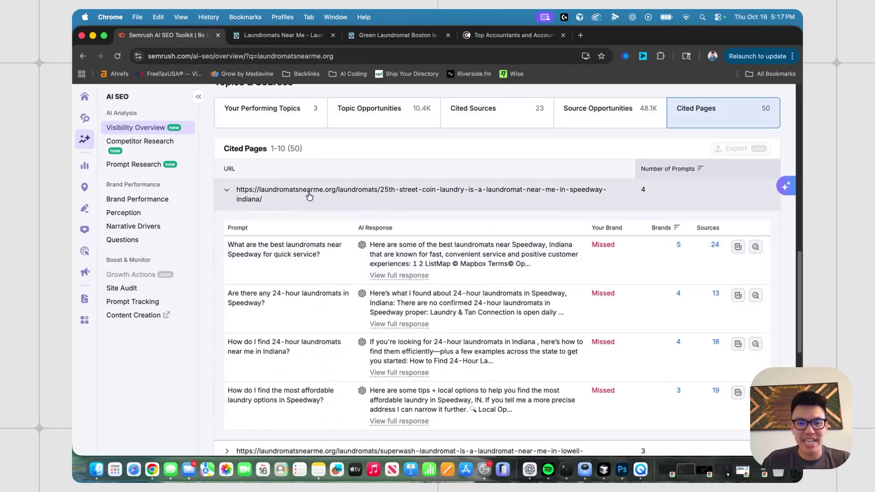
left_click(268, 204)
left_click(271, 206)
left_click_drag(272, 205, 241, 193)
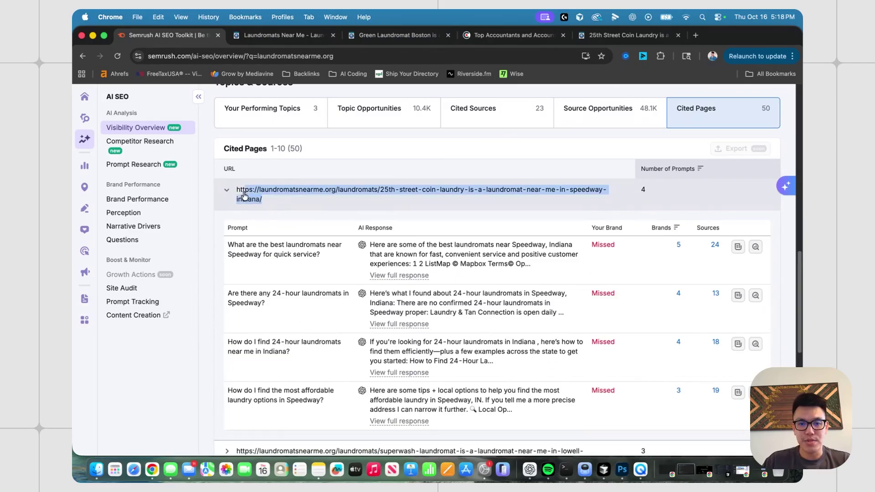
- View the 25th Street Coin Laundry page down to its FAQ on hours and staff
left_click(599, 36)
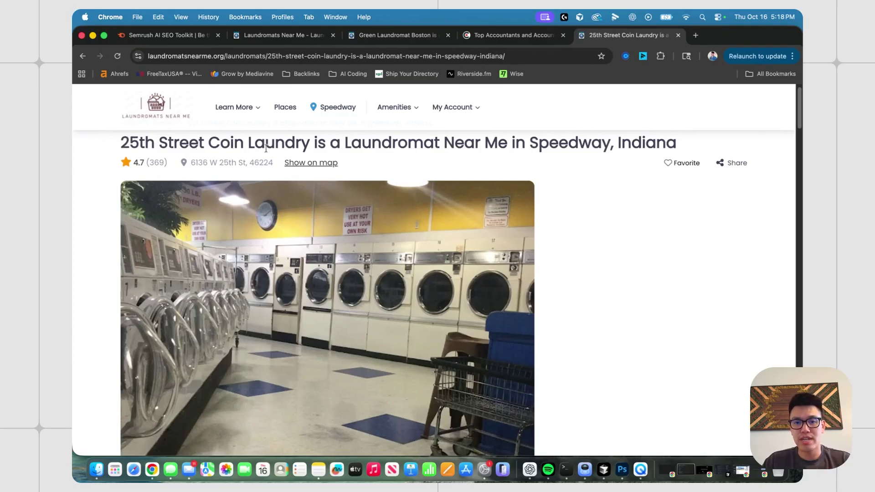
scroll(337, 193, "down", 10)
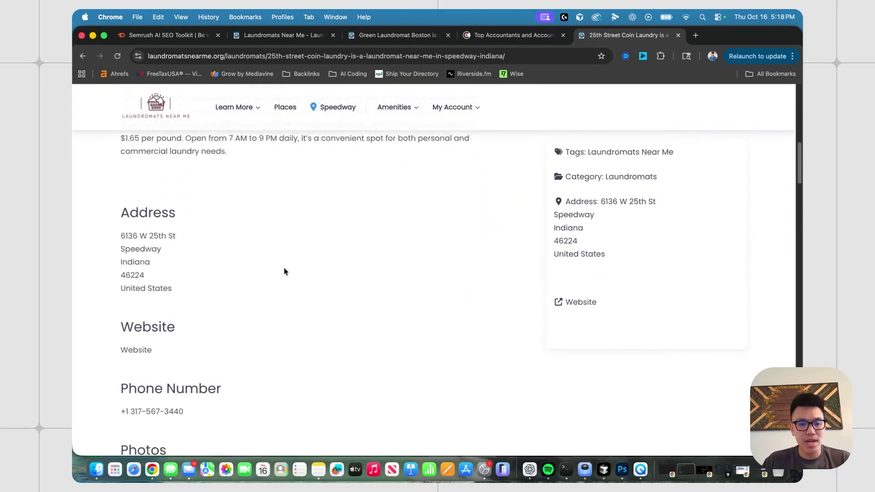
scroll(284, 271, "down", 10)
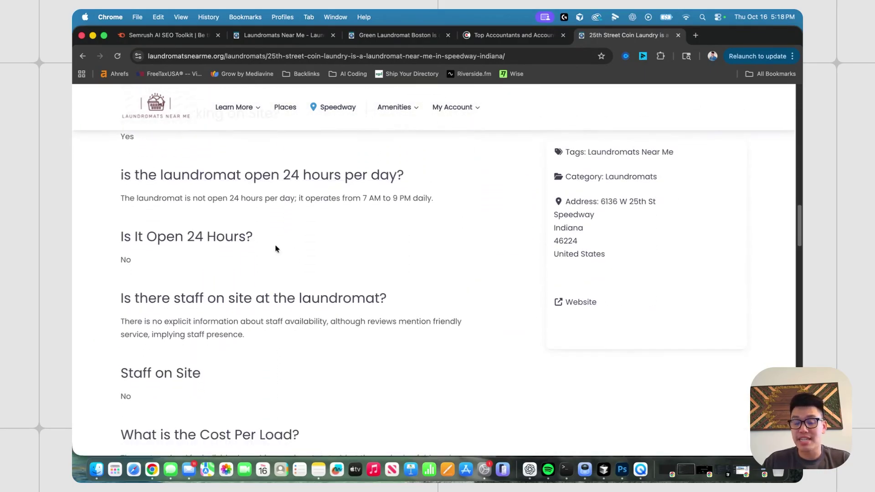
scroll(313, 247, "down", 1)
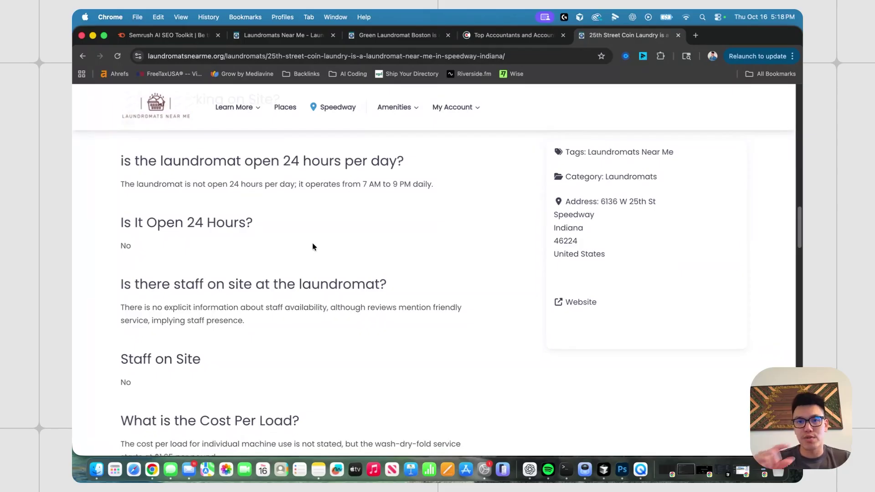
scroll(313, 247, "down", 1)
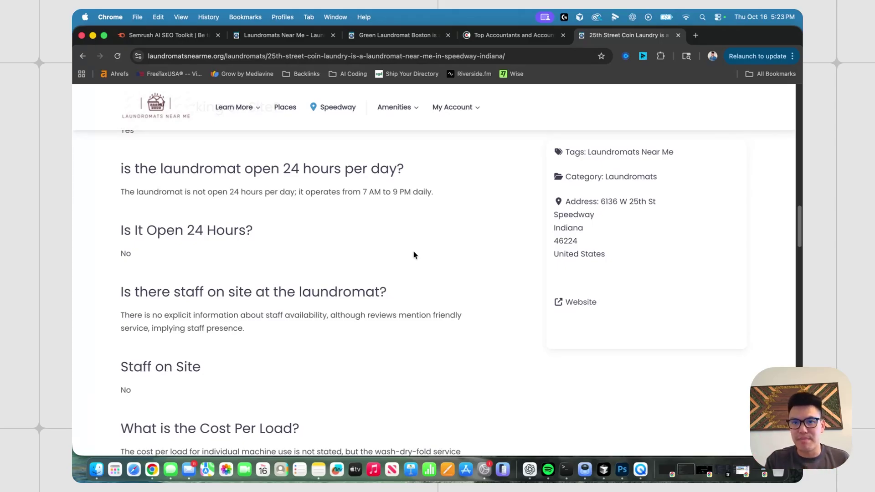
- Back in Semrush, open Competitor Research for laundromatsnearme.org and filter to the 14 Missing topics
left_click(169, 35)
left_click(162, 142)
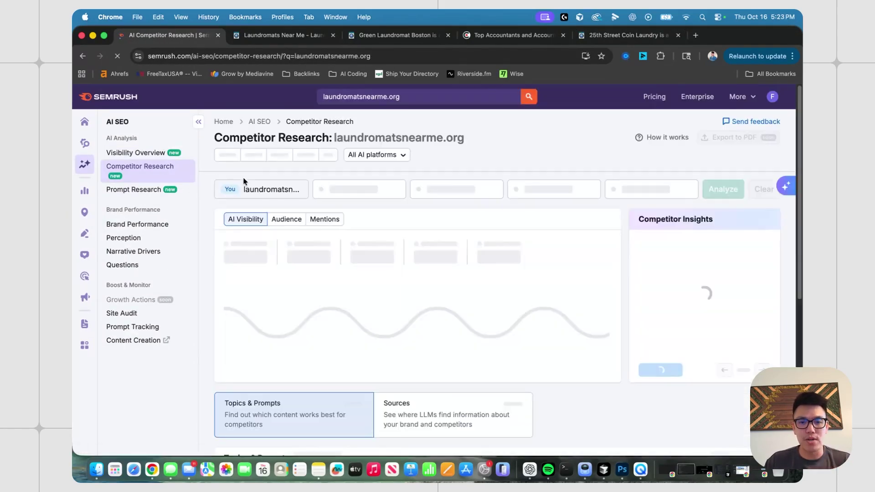
scroll(304, 230, "down", 3)
scroll(305, 229, "down", 1)
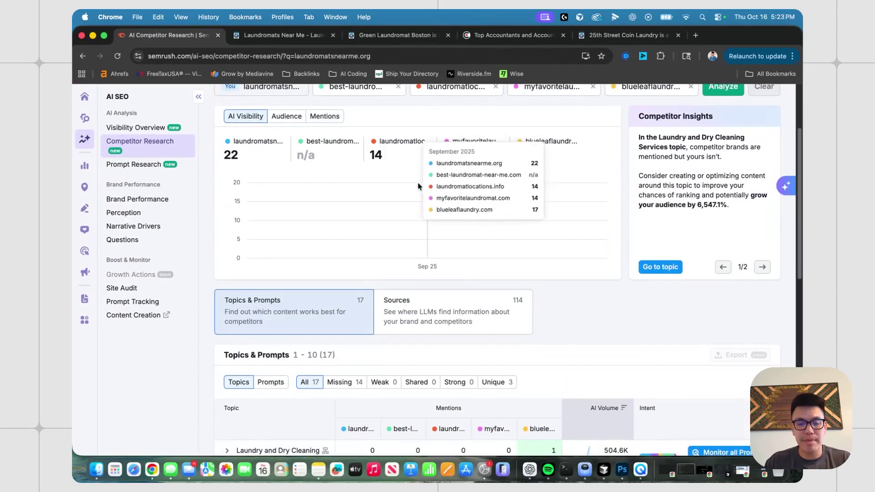
scroll(378, 187, "down", 10)
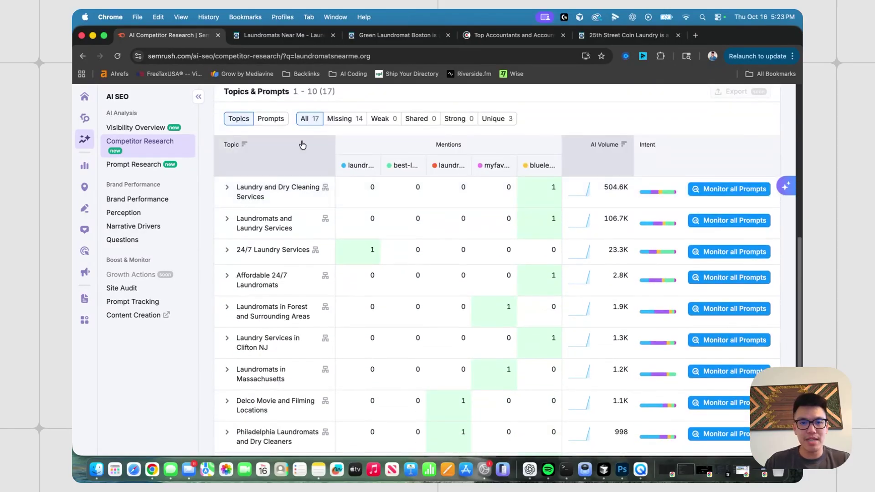
left_click(340, 123)
- Expand the Laundromats and Laundry Services, Affordable 24/7 Laundromats, and Laundromats in Forest topic prompts
scroll(274, 228, "down", 3)
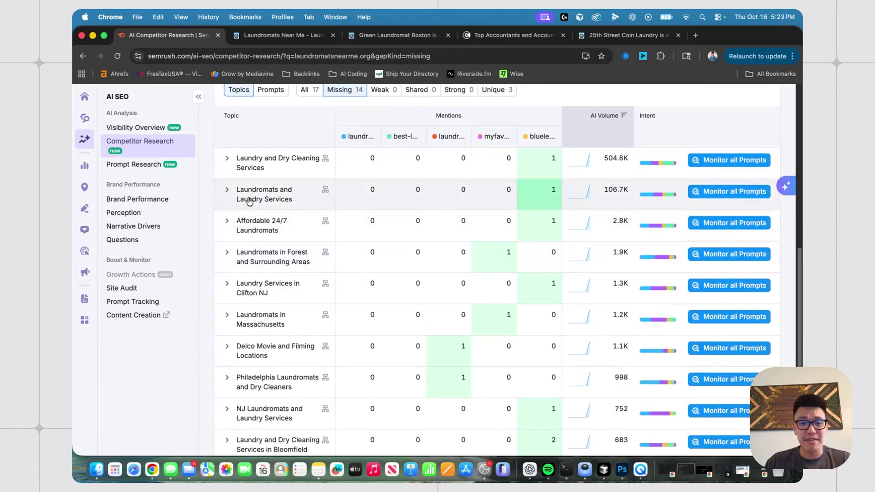
left_click(248, 199)
scroll(292, 227, "down", 3)
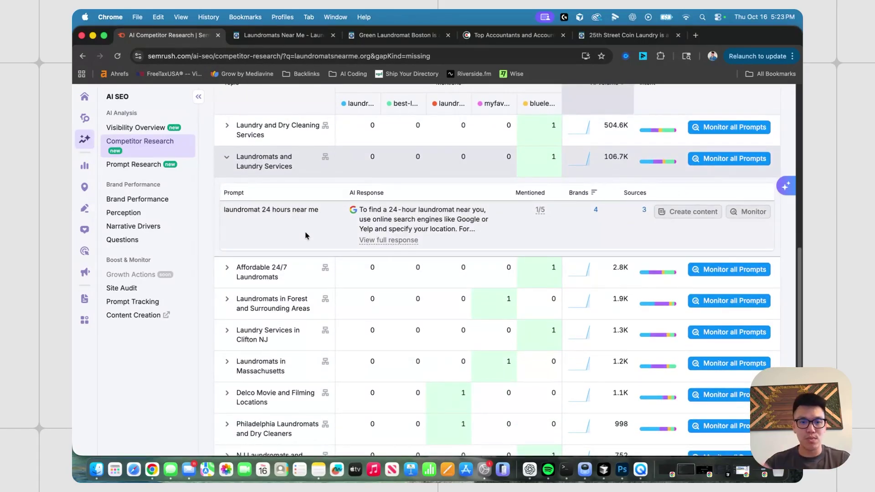
scroll(274, 241, "down", 1)
left_click(248, 251)
scroll(263, 250, "down", 2)
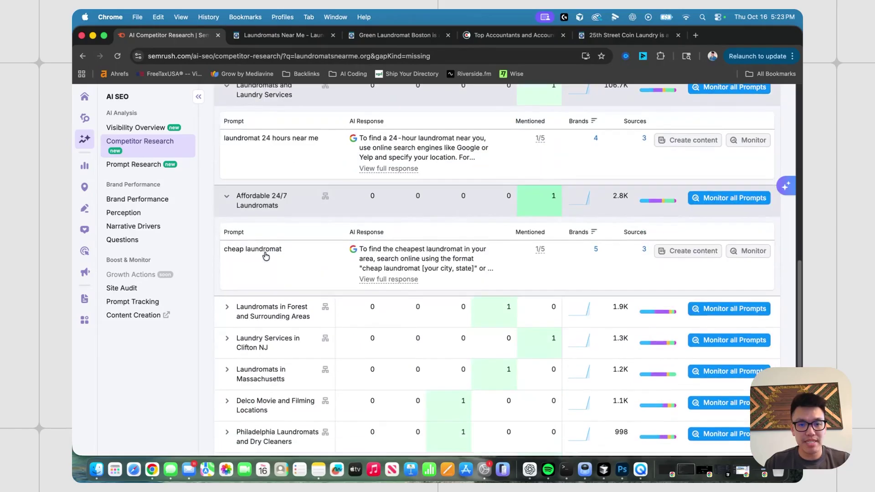
left_click(259, 361)
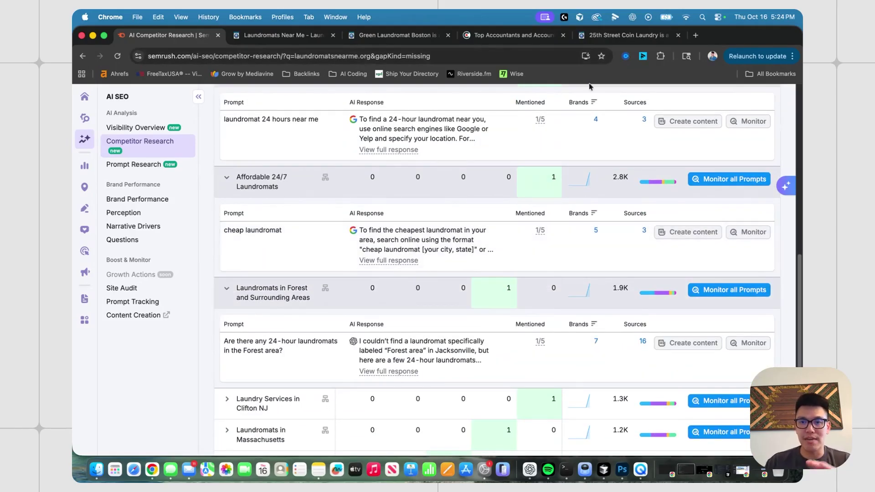
- Recheck the Speedway laundromat page, then expand the Delco Movie and Filming Locations prompts
left_click(614, 37)
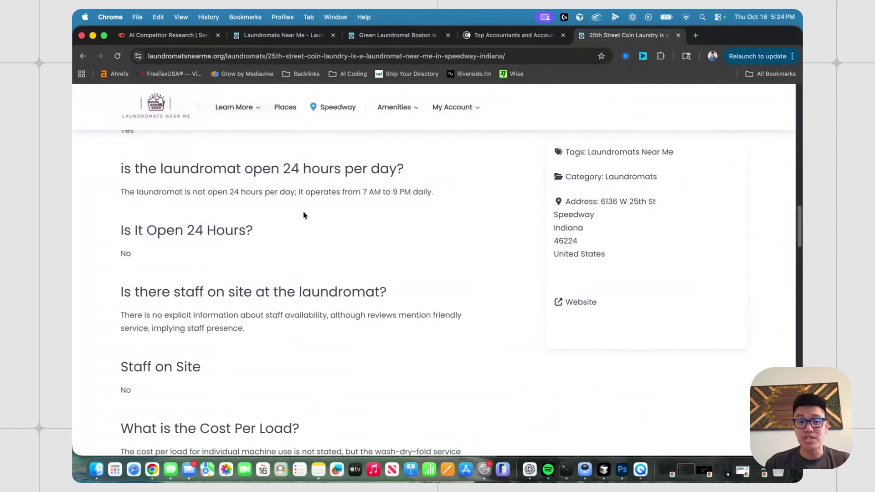
left_click(165, 35)
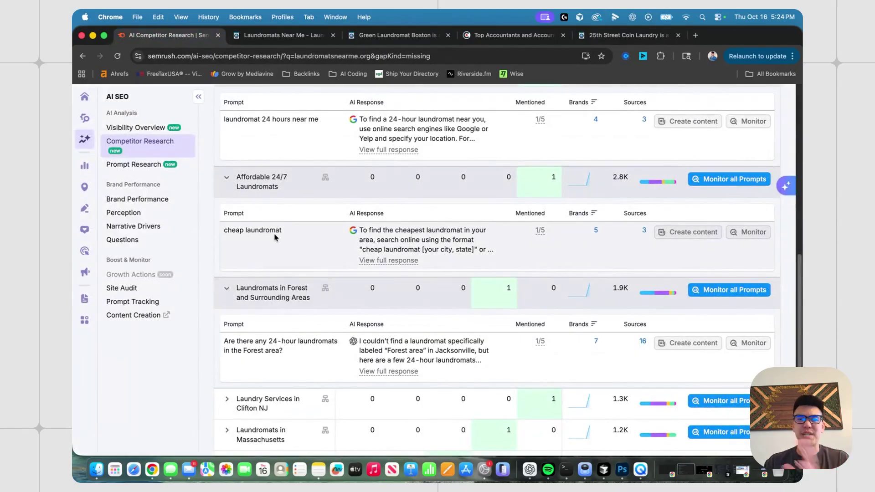
scroll(280, 239, "down", 5)
scroll(287, 269, "down", 3)
left_click(278, 284)
scroll(278, 287, "down", 2)
scroll(278, 292, "up", 1)
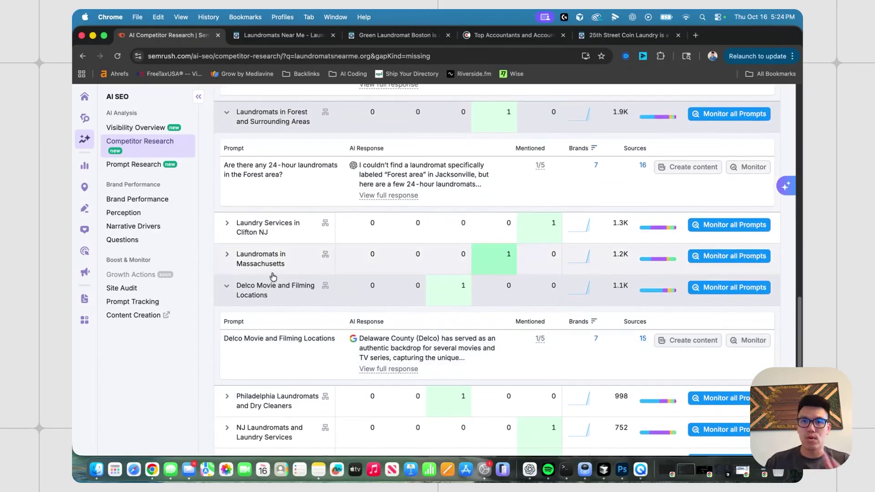
scroll(278, 274, "up", 2)
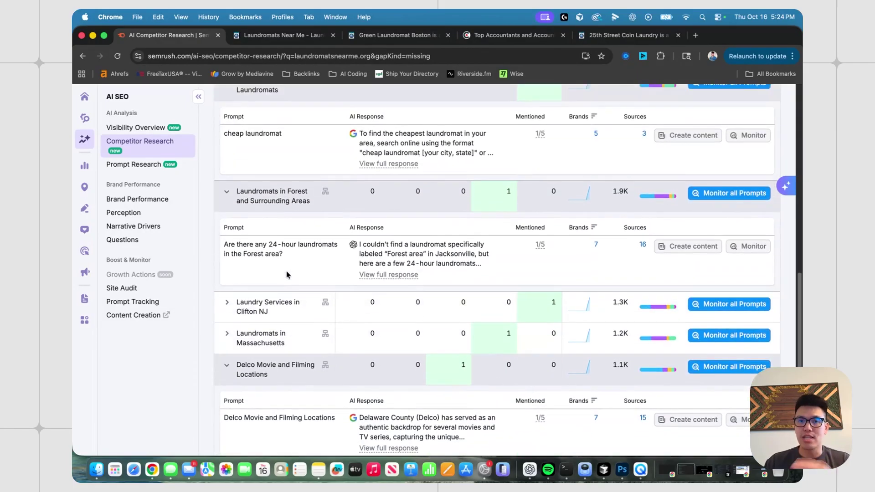
scroll(287, 274, "up", 7)
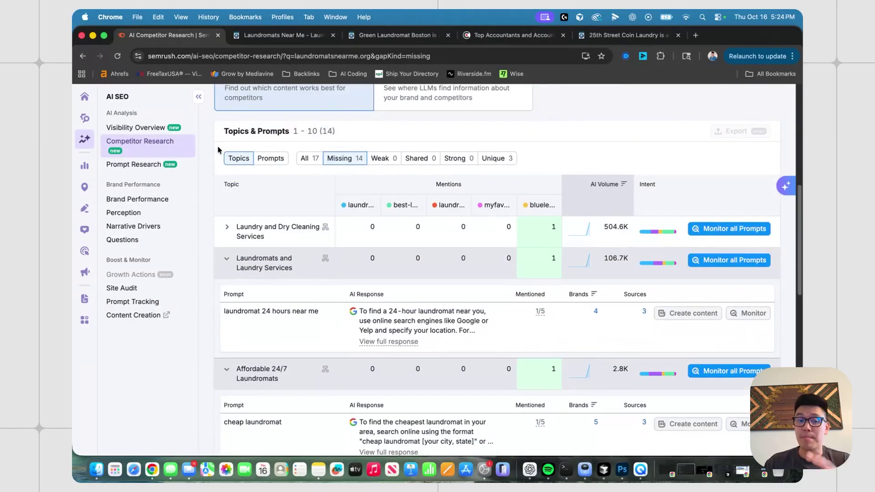
- Scroll back up the Competitor Research results for laundromatsnearme.org
scroll(255, 248, "up", 1)
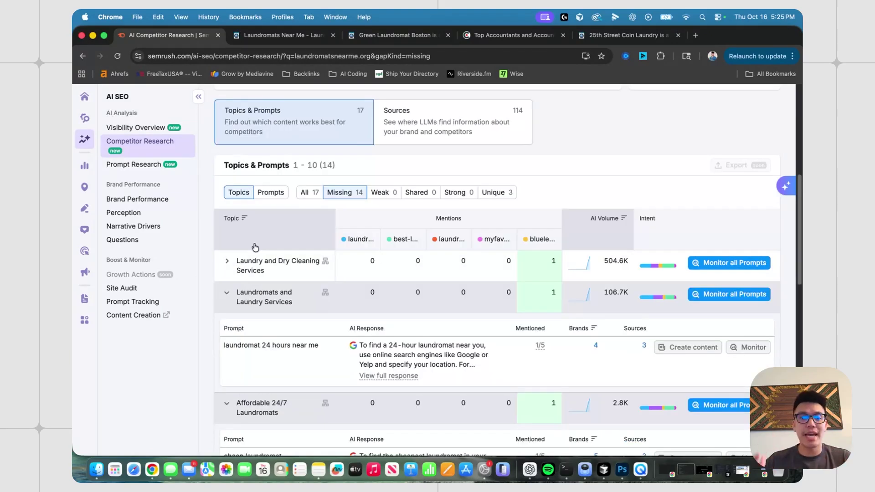